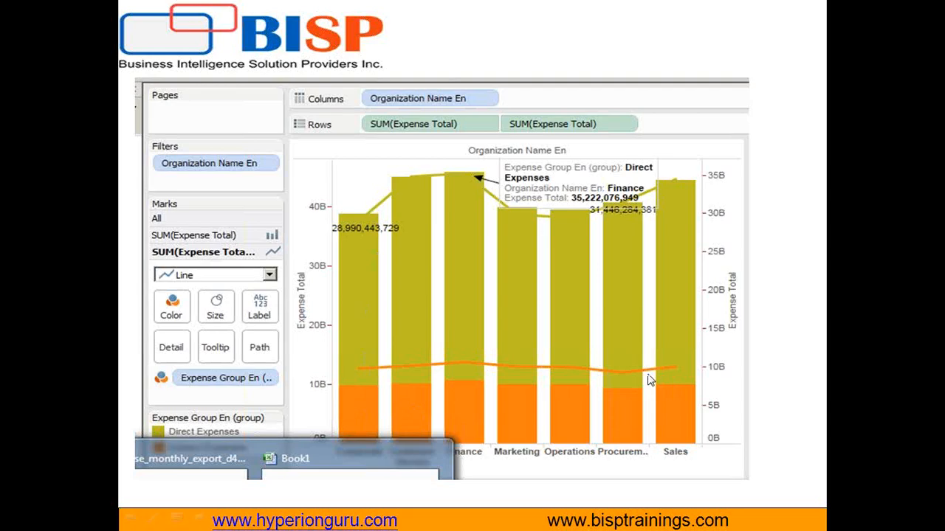
- Launch Tableau 9.0 from the desktop and continue the trial
key("Escape")
left_click(244, 518)
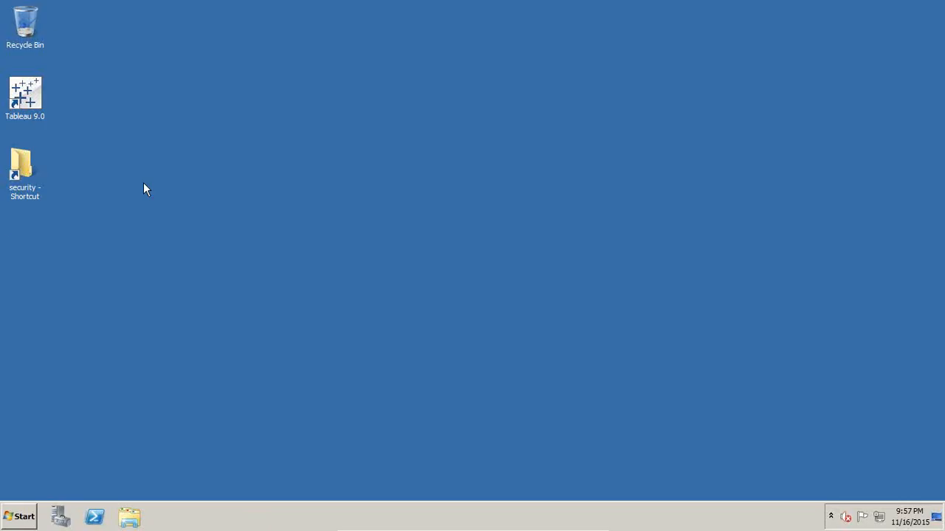
left_click(31, 118)
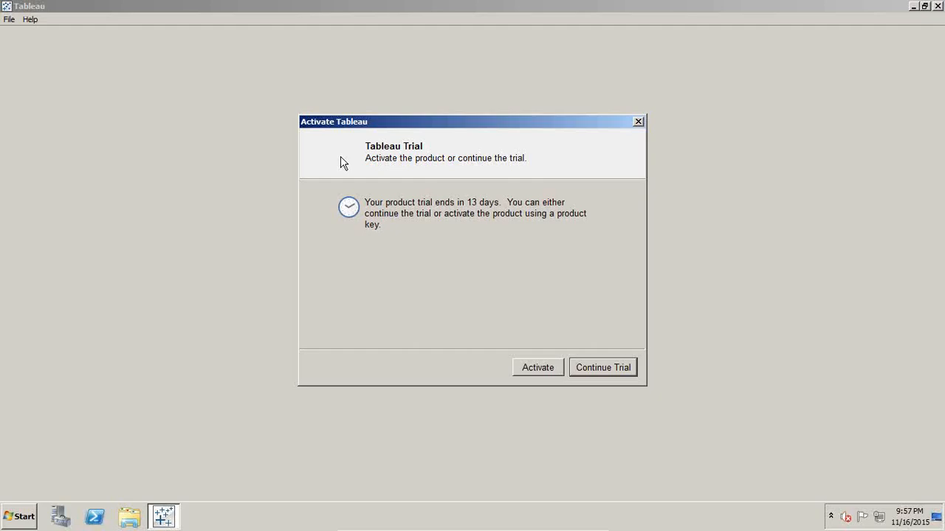
left_click(577, 375)
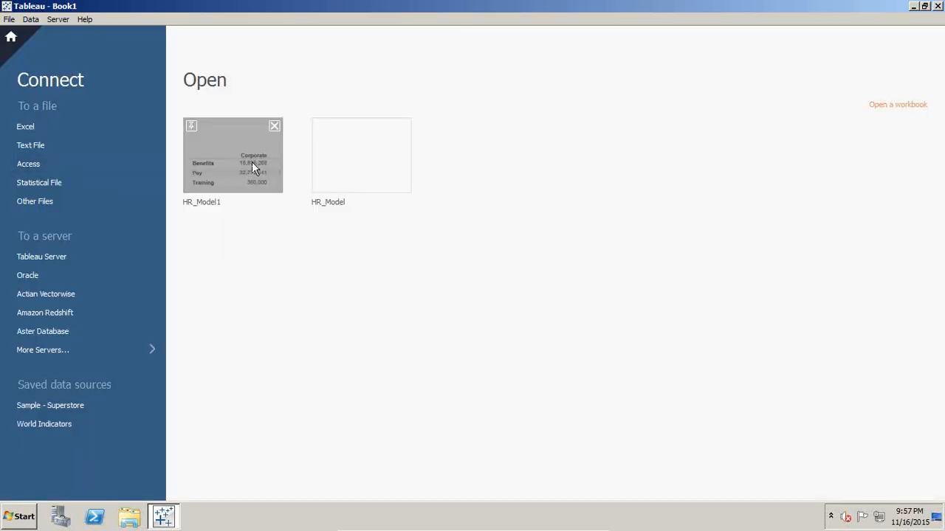
- Connect to an Oracle server localhost with service orcl, port 1521, username hrdata and the account password
left_click(106, 351)
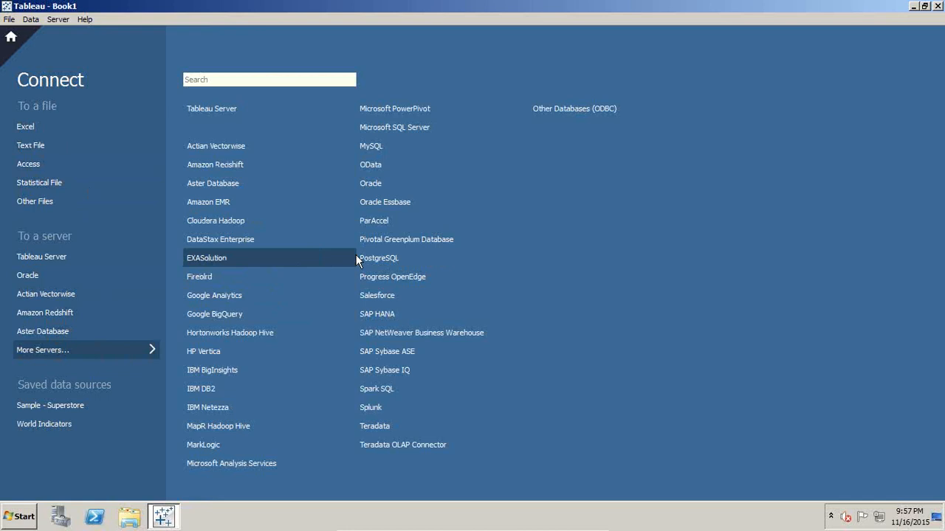
left_click(382, 180)
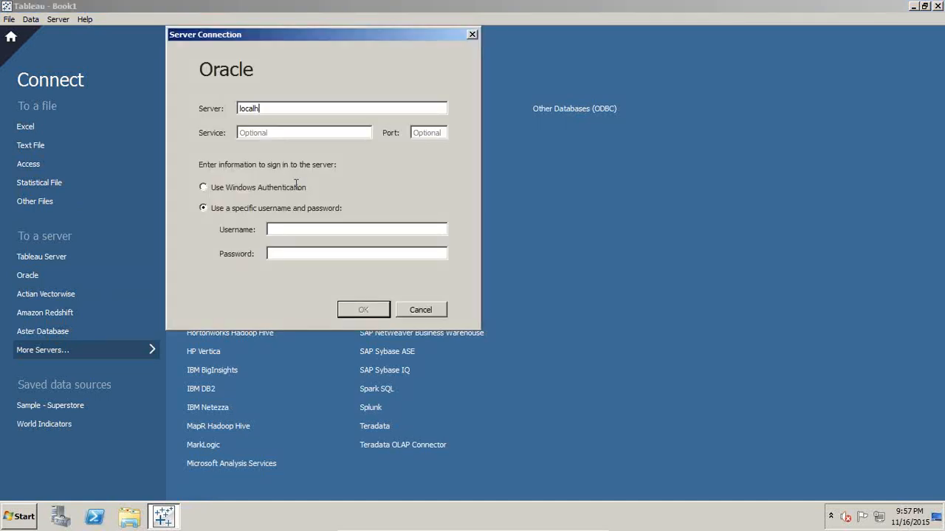
key("Tab")
type("or")
type("1")
type("hrdata")
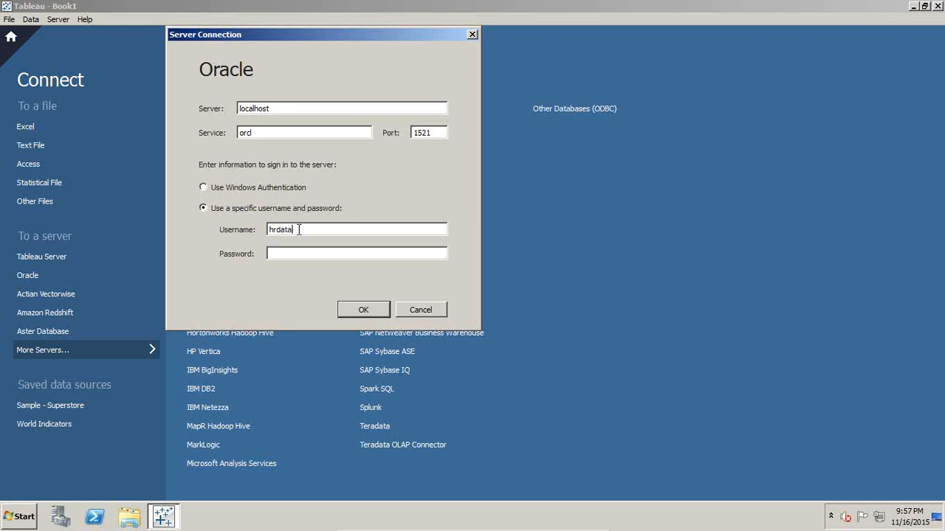
type("hrdaa")
left_click(359, 310)
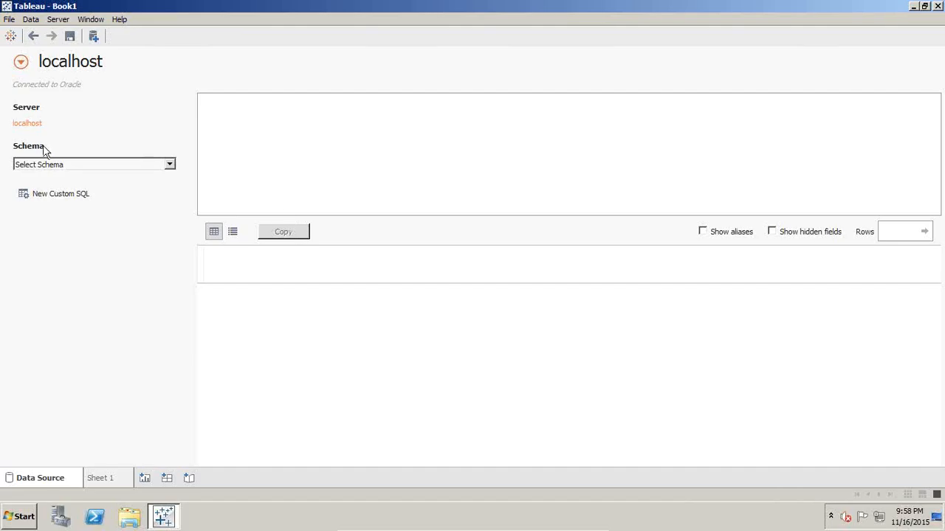
- Search for and select the HRDATA schema, then list all its tables
left_click(55, 165)
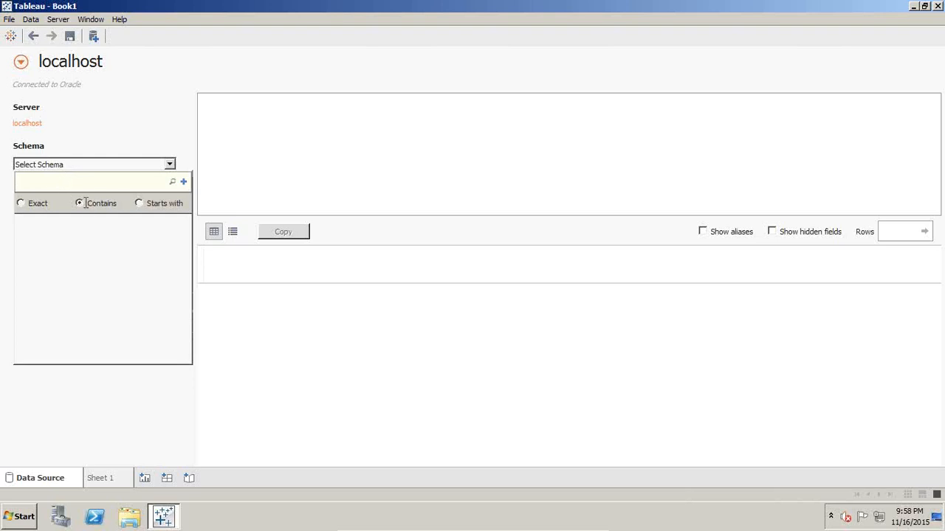
type("HR")
left_click(172, 181)
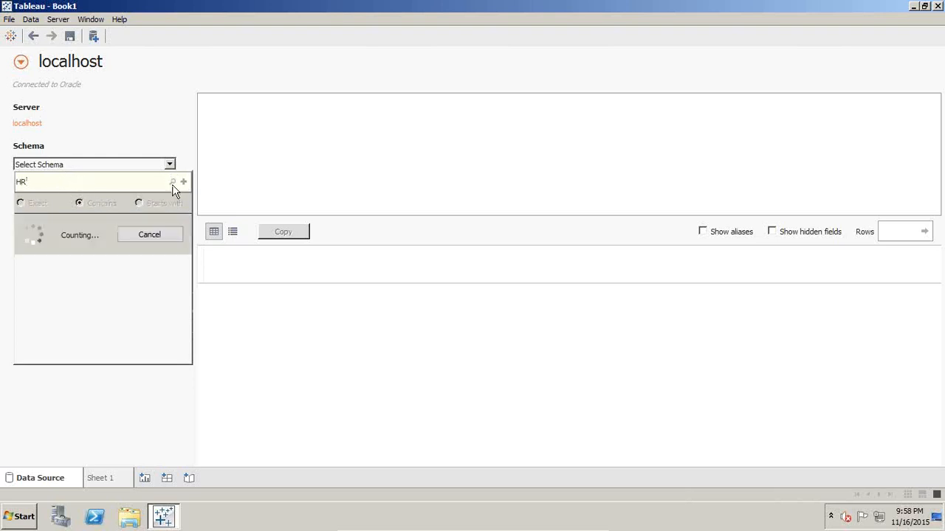
left_click(27, 225)
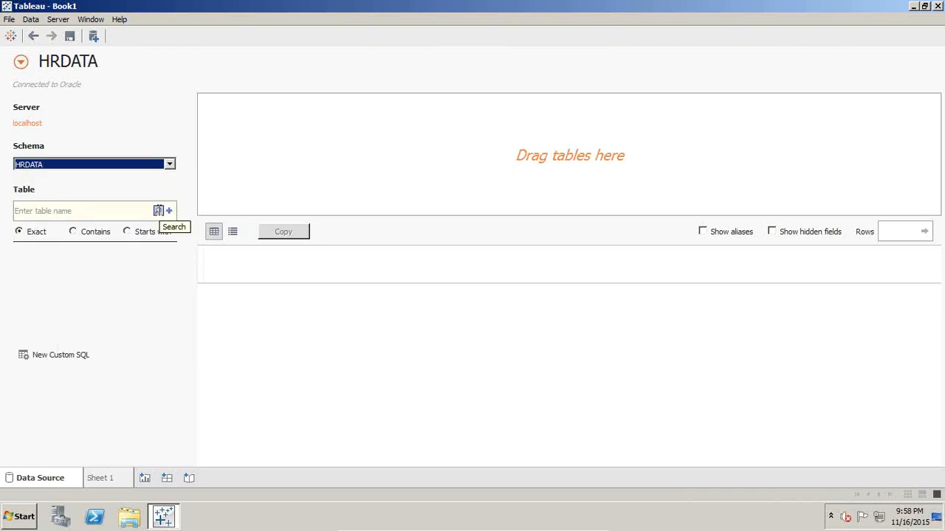
left_click(163, 214)
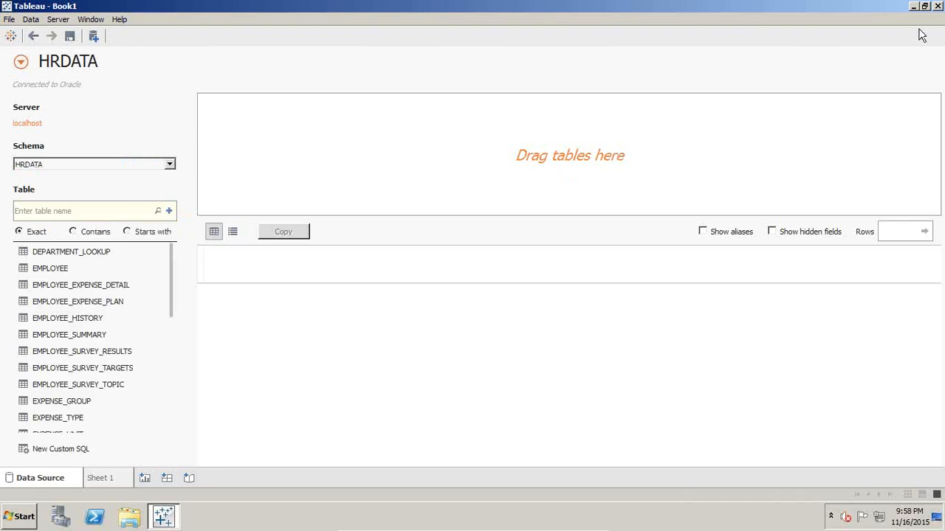
scroll(121, 383, "down", 4)
scroll(111, 395, "up", 2)
left_click_drag(74, 340, 377, 134)
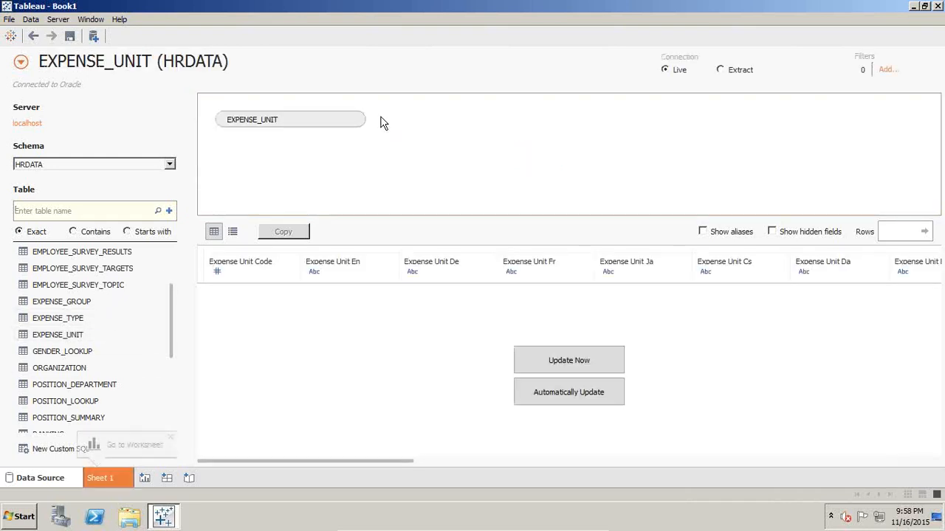
left_click_drag(354, 121, 306, 150)
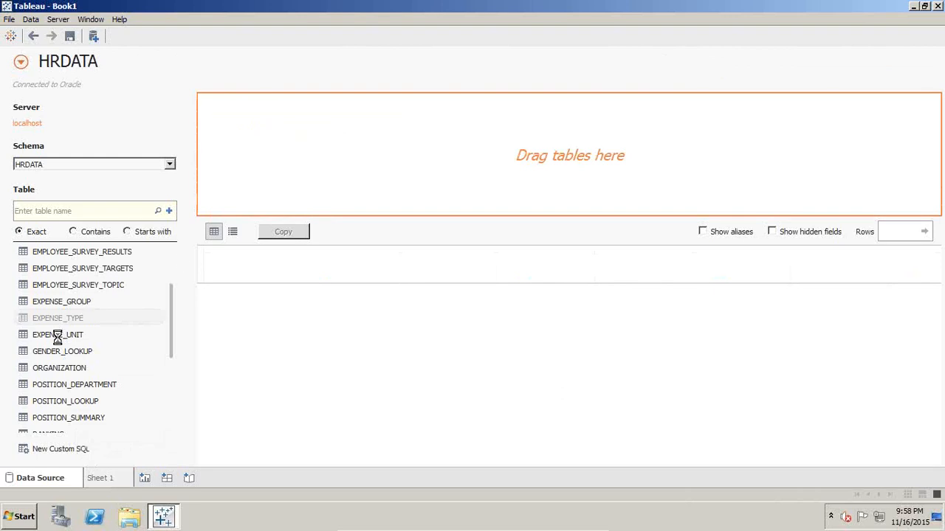
- Join the EXPENSE_TYPE and EXPENSE_UNIT tables with an inner join on Expense Unit Code
left_click_drag(58, 335, 373, 133)
left_click(394, 120)
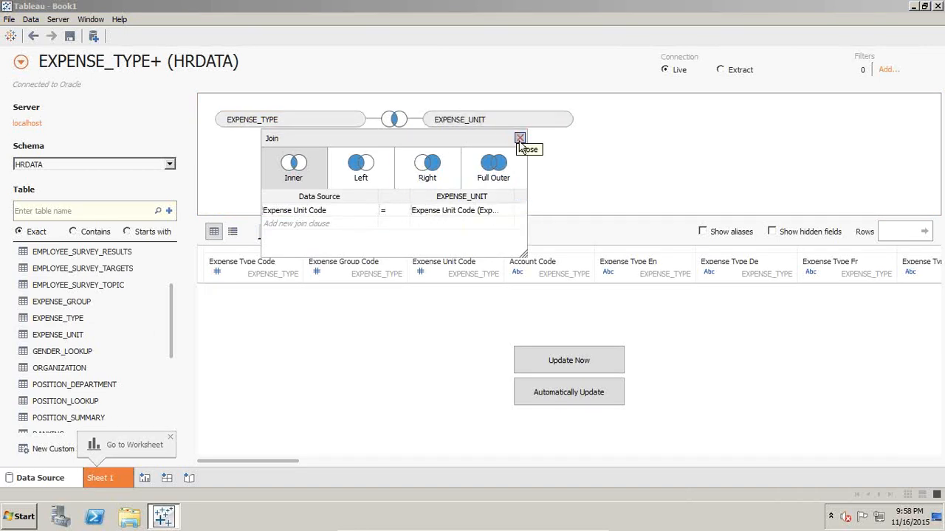
left_click(402, 216)
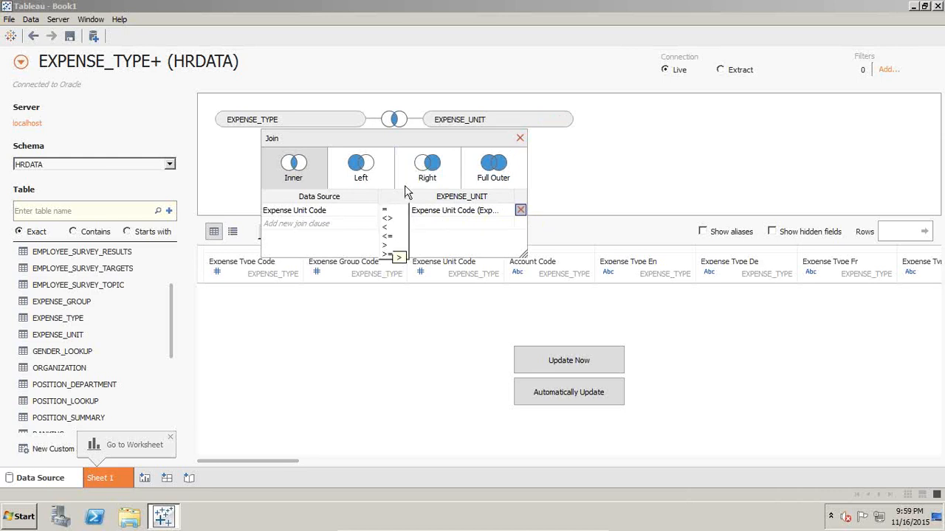
left_click(518, 138)
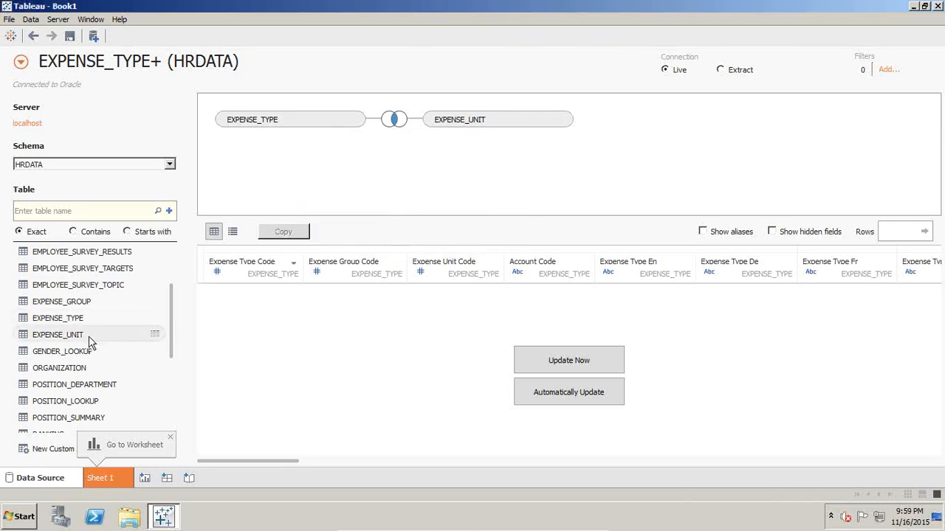
- Add the EMPLOYEE_EXPENSE_DETAIL and EMPLOYEE_EXPENSE_PLAN tables to the join
scroll(90, 338, "down", 4)
scroll(93, 352, "up", 5)
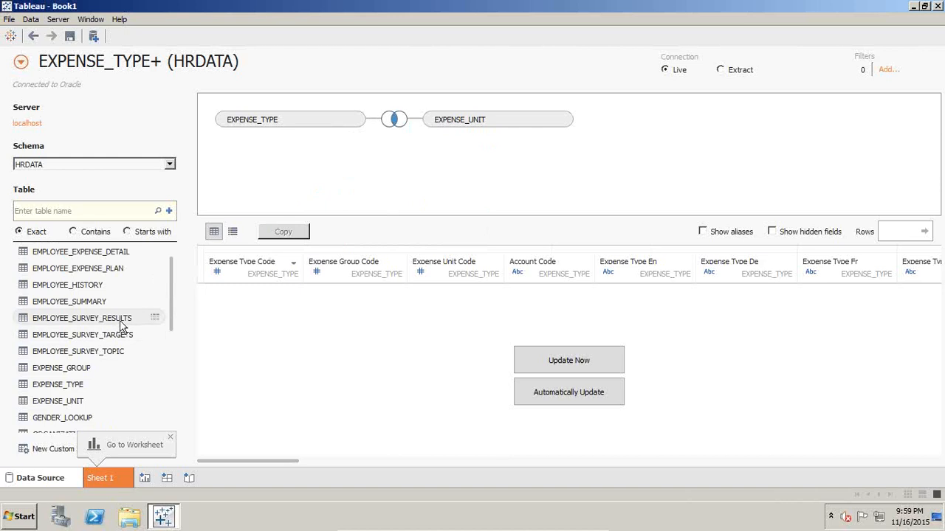
scroll(123, 327, "up", 1)
left_click_drag(116, 285, 464, 198)
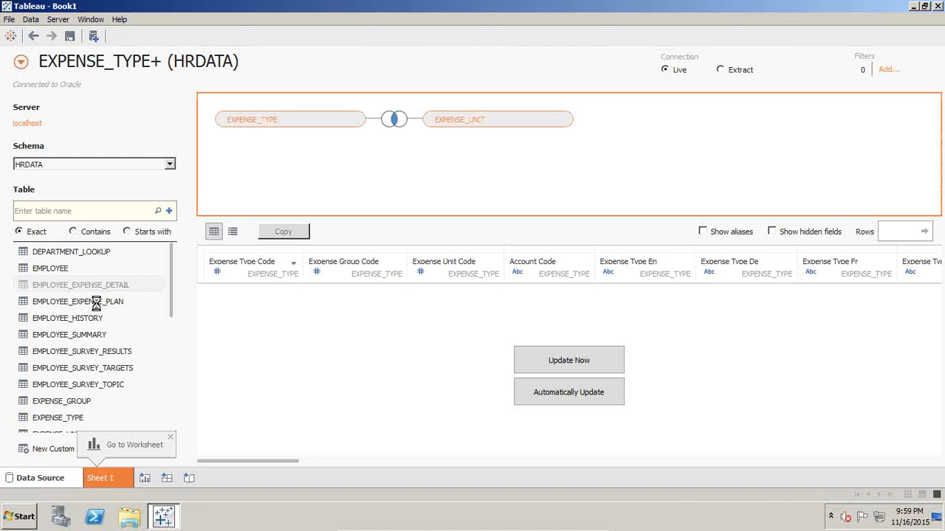
left_click_drag(96, 302, 518, 211)
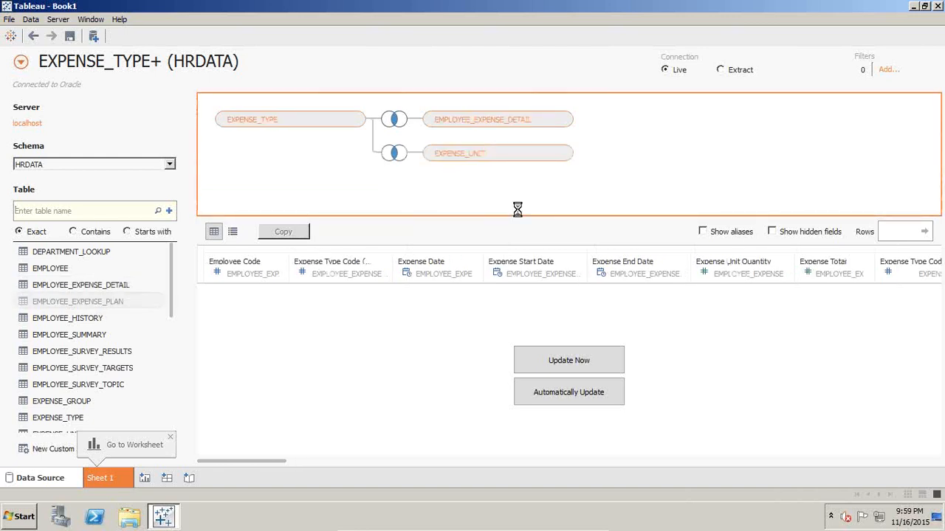
- Add EXPENSE_GROUP to the join and join ORGANIZATION to EMPLOYEE_EXPENSE_PLAN on Organization Code
scroll(136, 341, "down", 1)
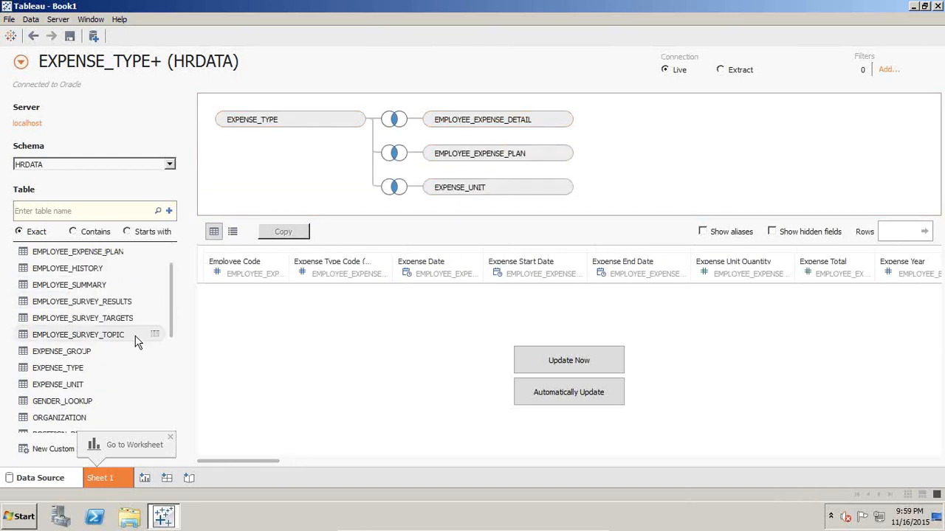
left_click_drag(71, 354, 479, 208)
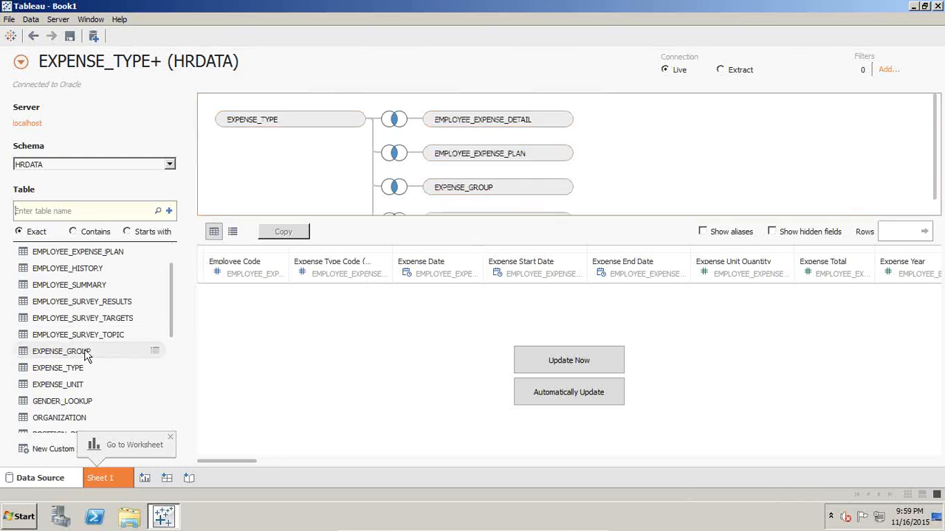
scroll(99, 346, "down", 1)
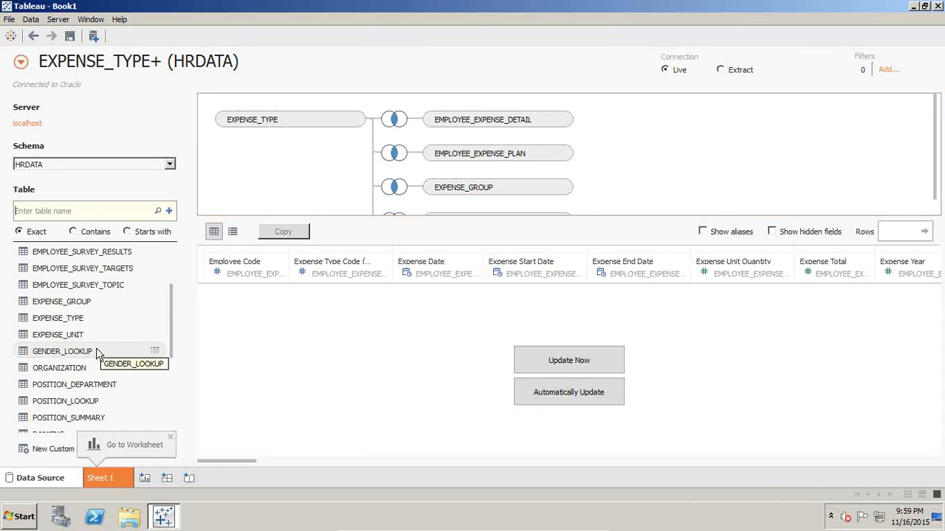
left_click_drag(71, 366, 610, 170)
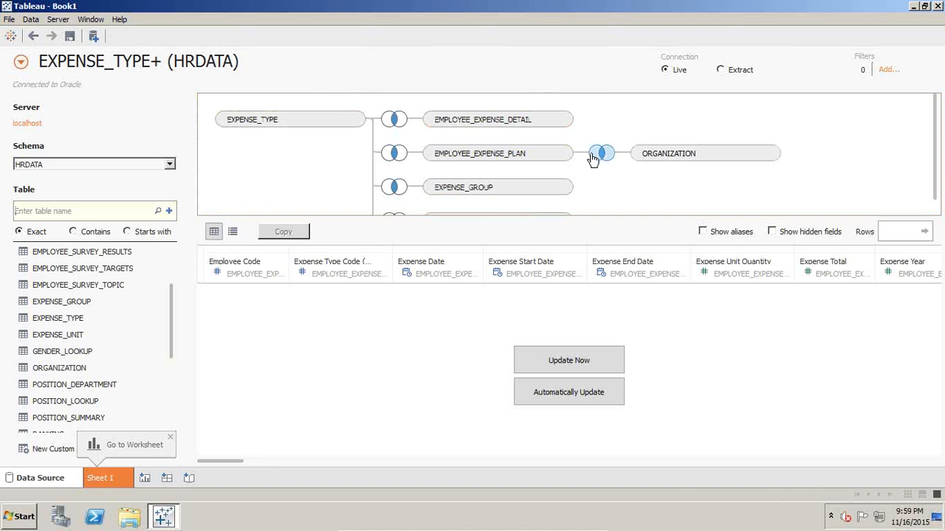
left_click(600, 154)
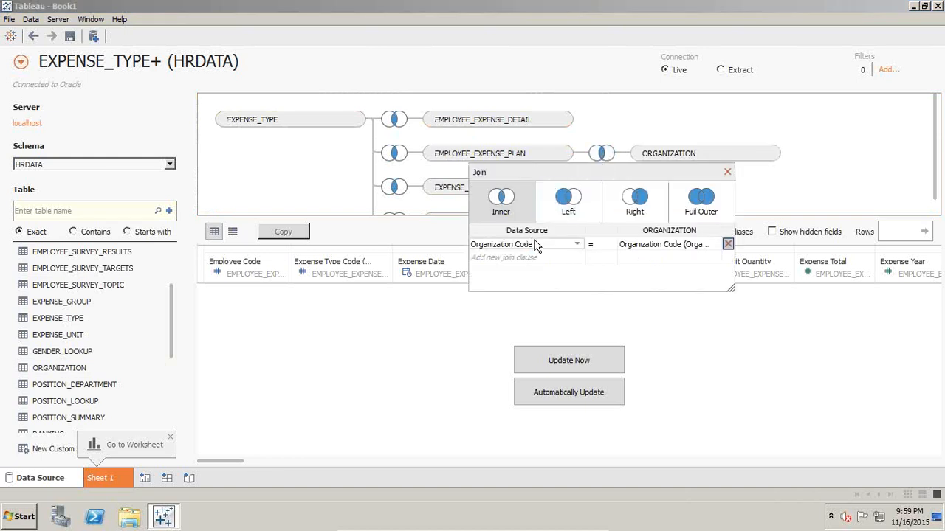
left_click(727, 172)
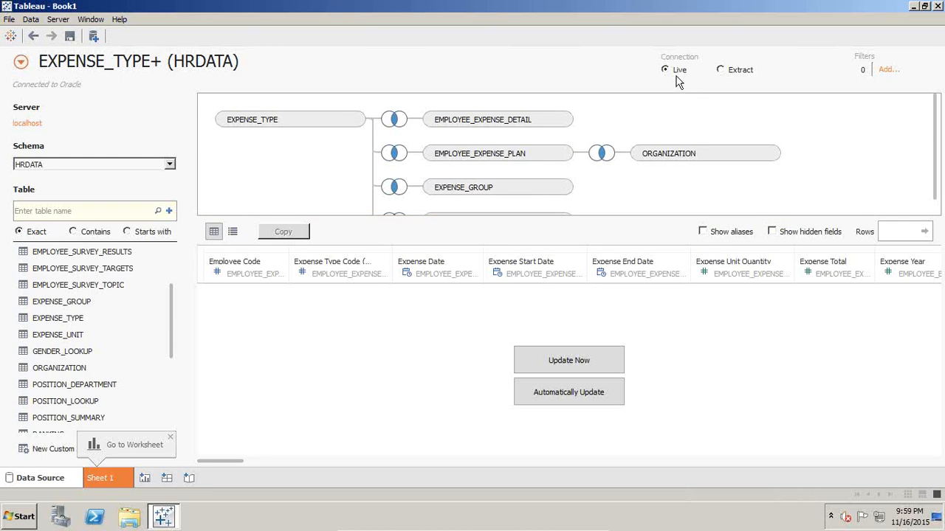
- Switch the connection to Extract and limit the extract to the top 10000 rows
left_click(728, 72)
left_click(776, 70)
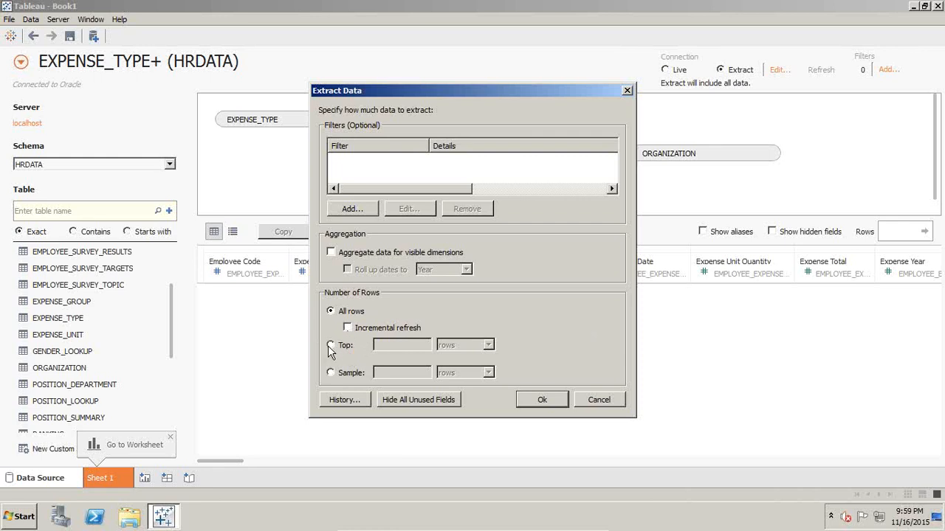
left_click(330, 373)
left_click(462, 373)
left_click(447, 399)
left_click(405, 372)
type("10")
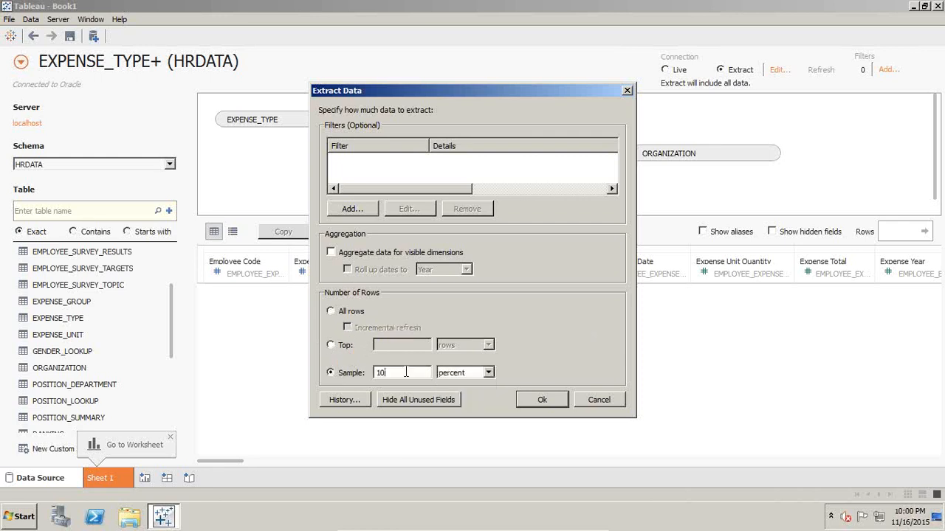
left_click(331, 347)
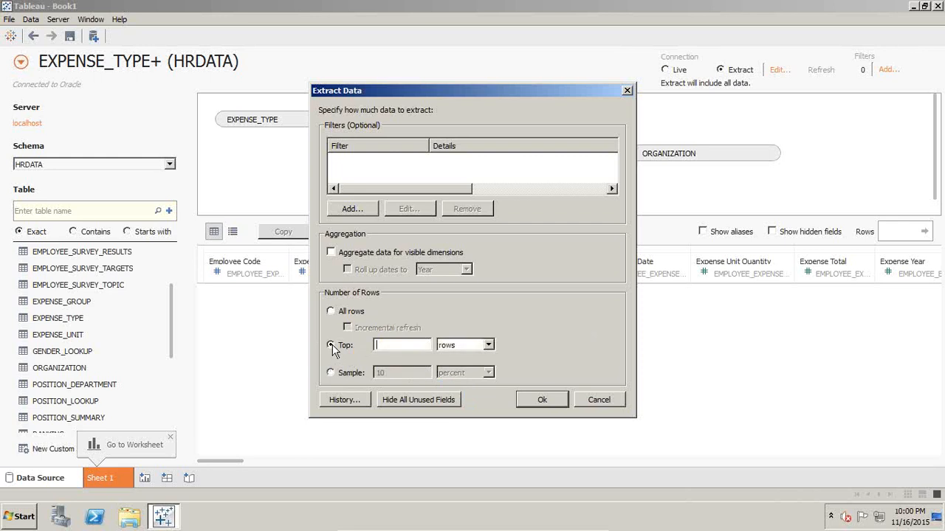
left_click(398, 347)
left_click(544, 403)
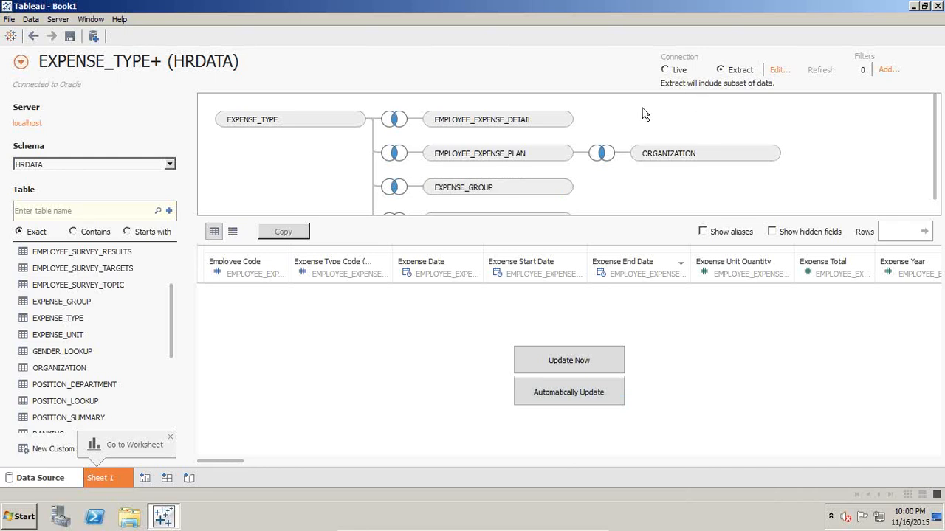
- Open the Datasources folder under Documents > My Tableau Repository in Windows Explorer
left_click(129, 518)
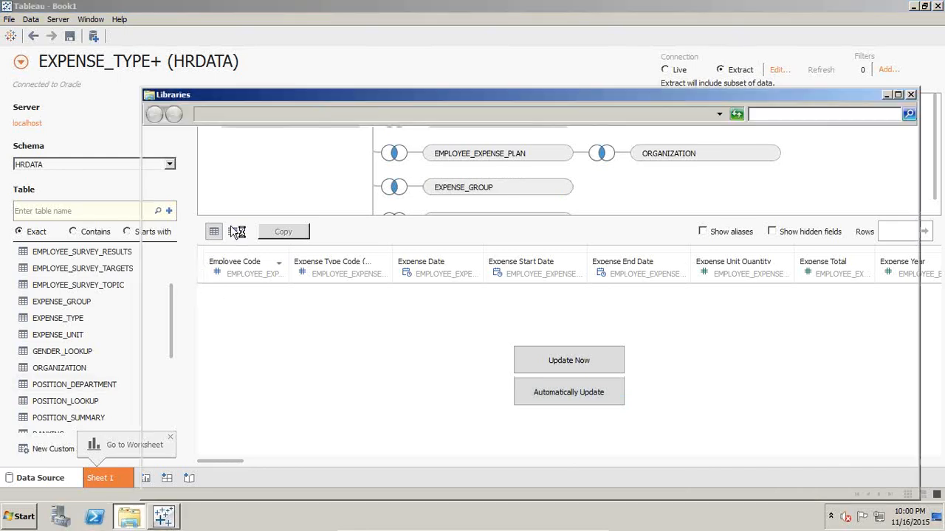
left_click(196, 241)
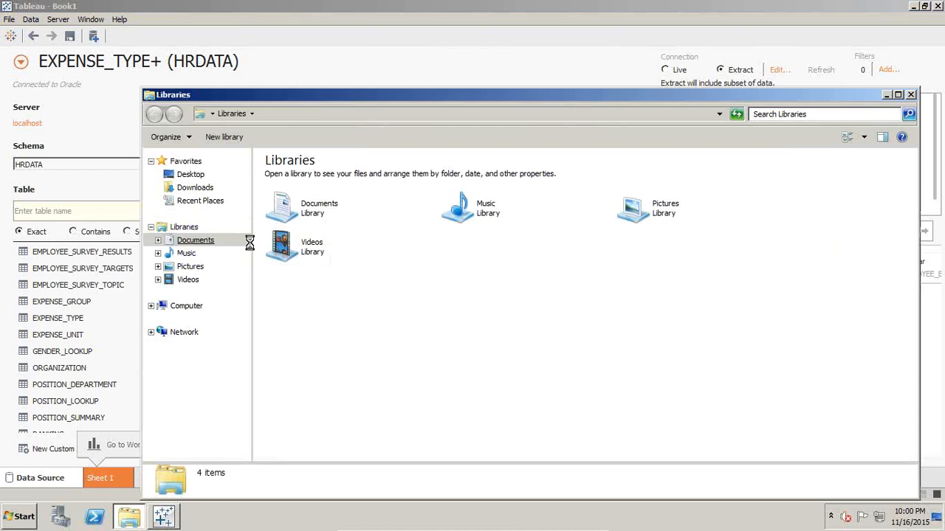
left_click(325, 219)
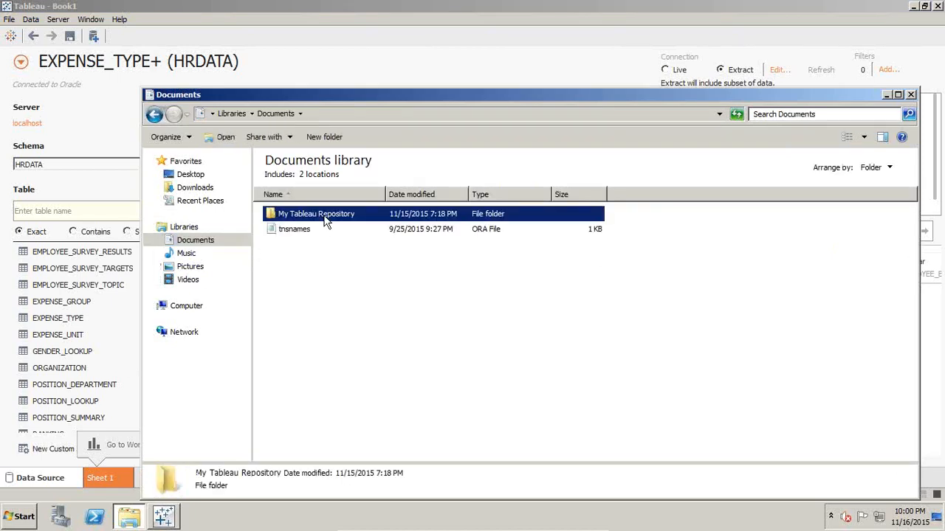
double_click(325, 219)
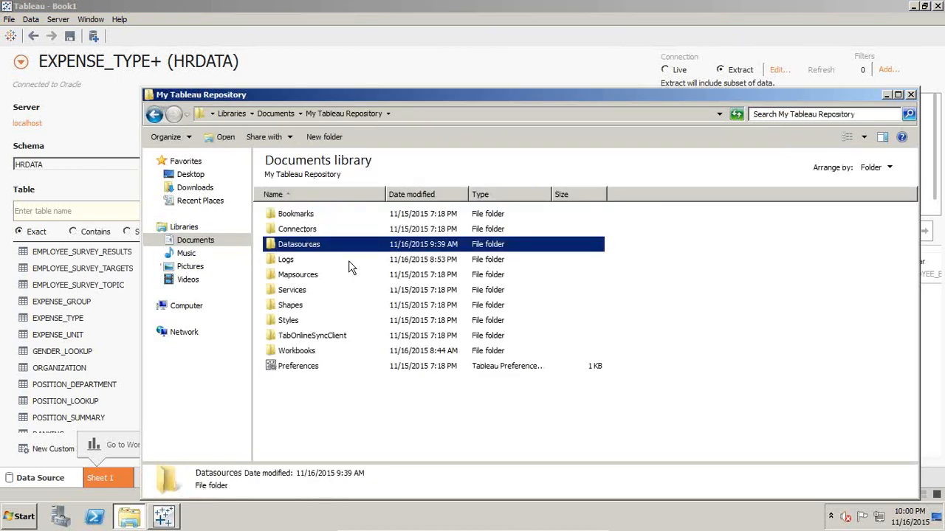
double_click(315, 248)
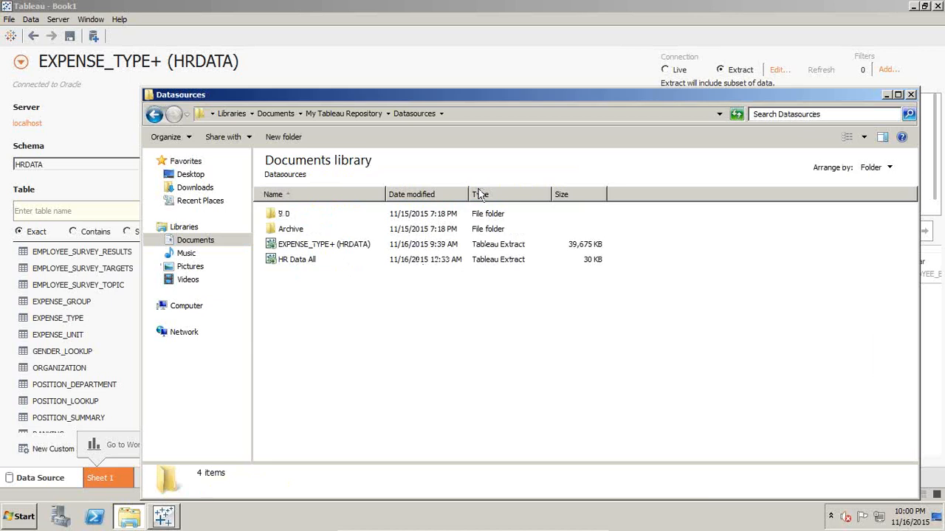
- Sort the Datasources folder by date modified and save the workbook as HR_Model1 in the Workbooks folder
left_click(425, 197)
left_click(388, 7)
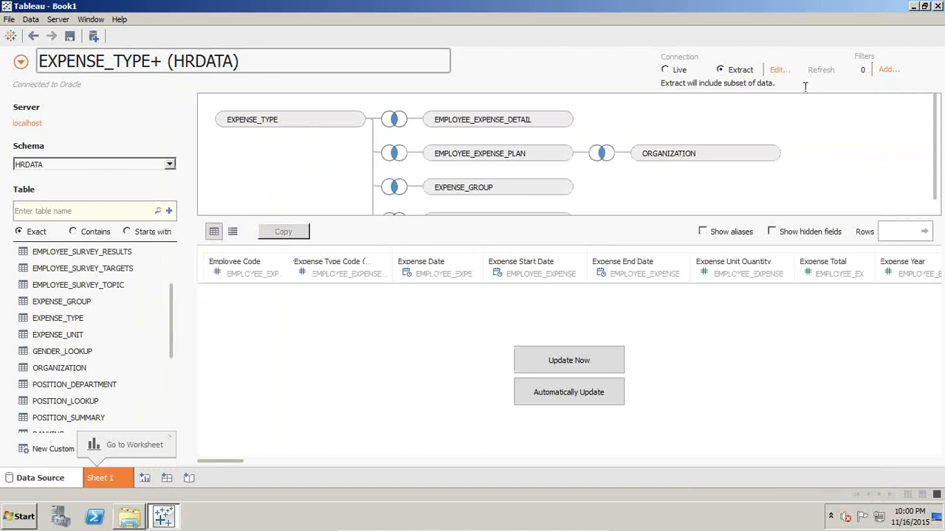
left_click(70, 37)
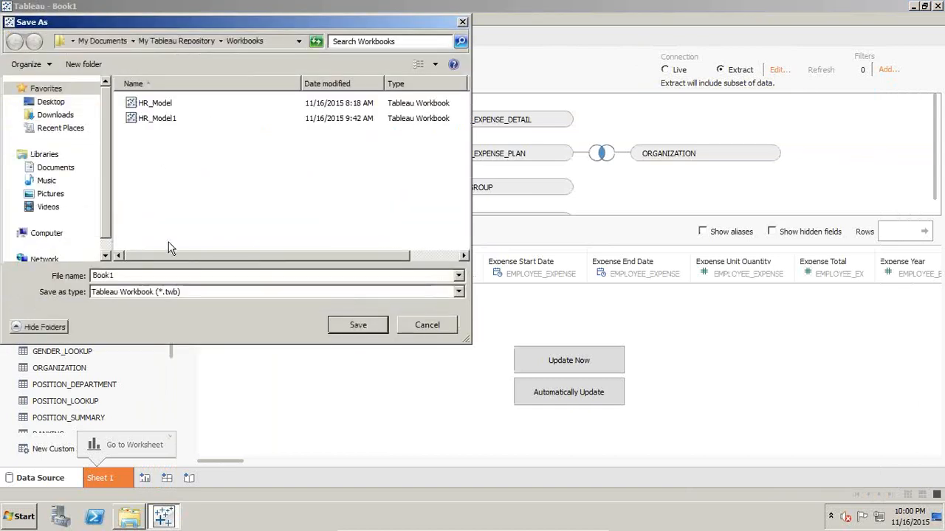
left_click(176, 121)
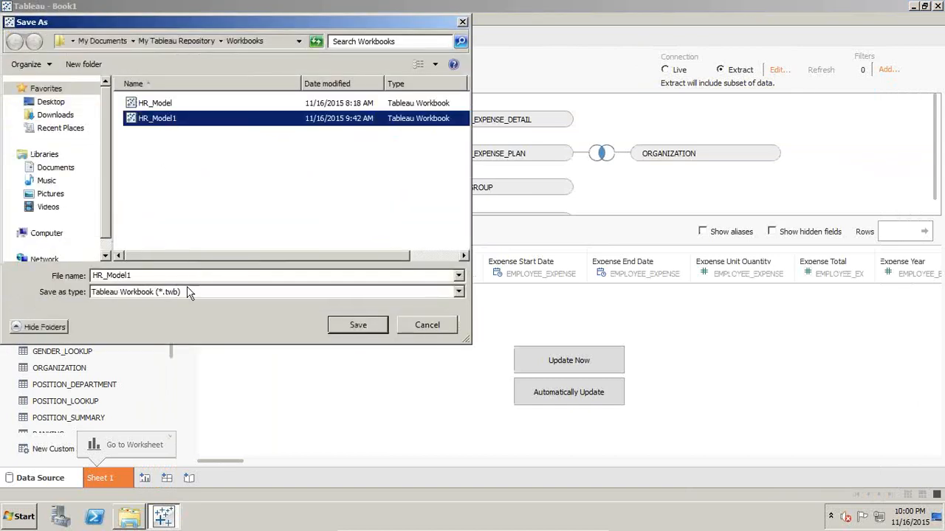
left_click(180, 274)
left_click(180, 275)
key("BackSpace")
type("2")
key("Return")
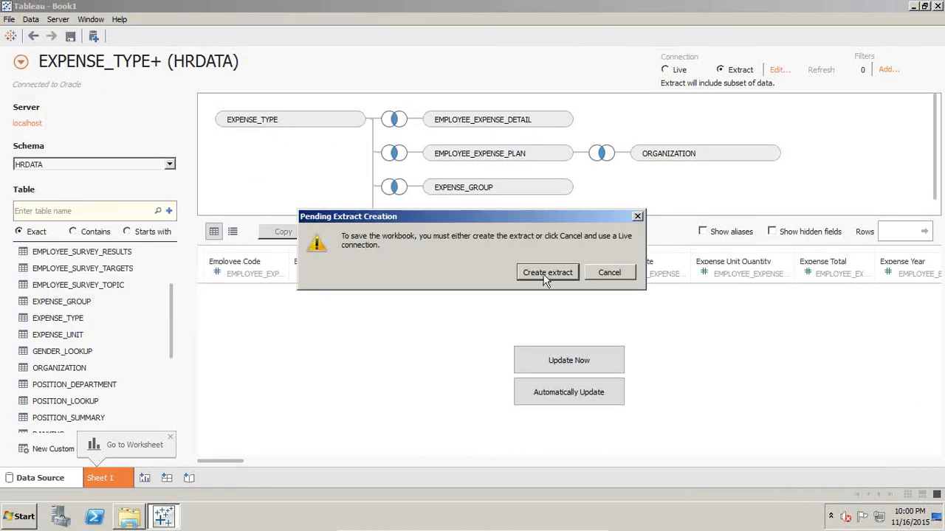
- Create the extract, saving it in the Datasources folder as Top_HRData_100000
left_click(543, 275)
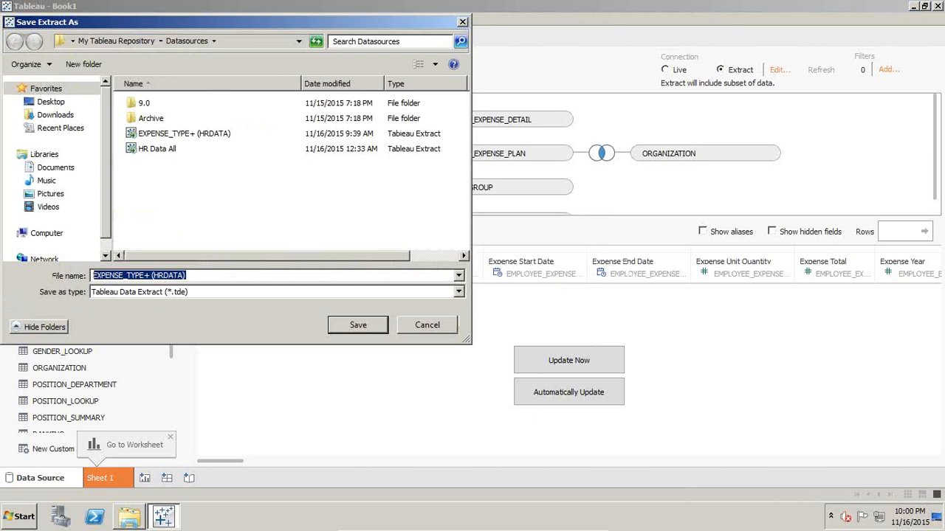
type("Top_")
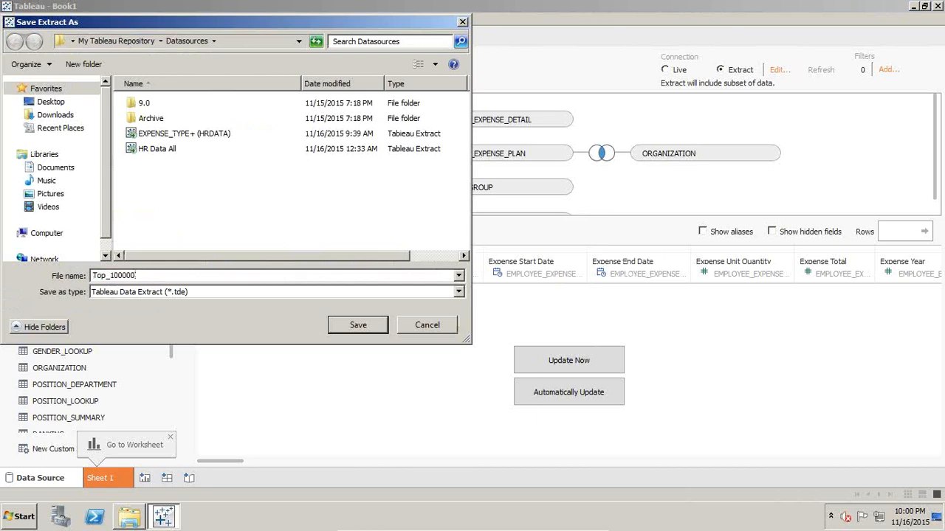
type("HRData")
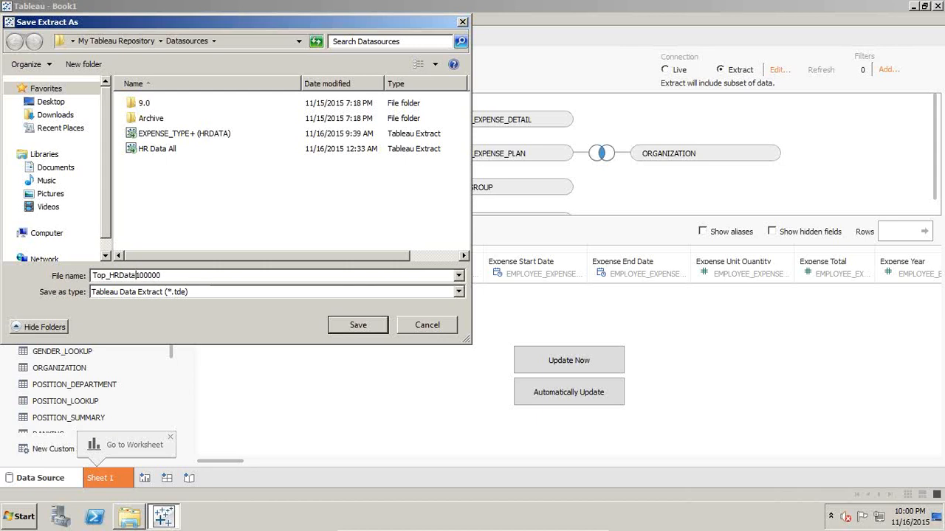
type("_")
key("Return")
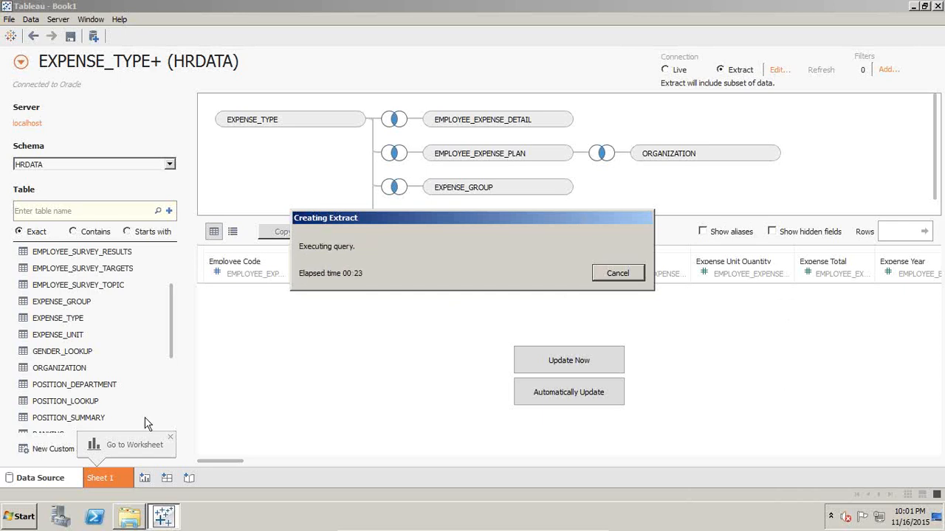
- Compare the new Top_HRData_100000 extract file with the EXPENSE_TYPE+ (HRDATA) extract's properties in Explorer
left_click(129, 517)
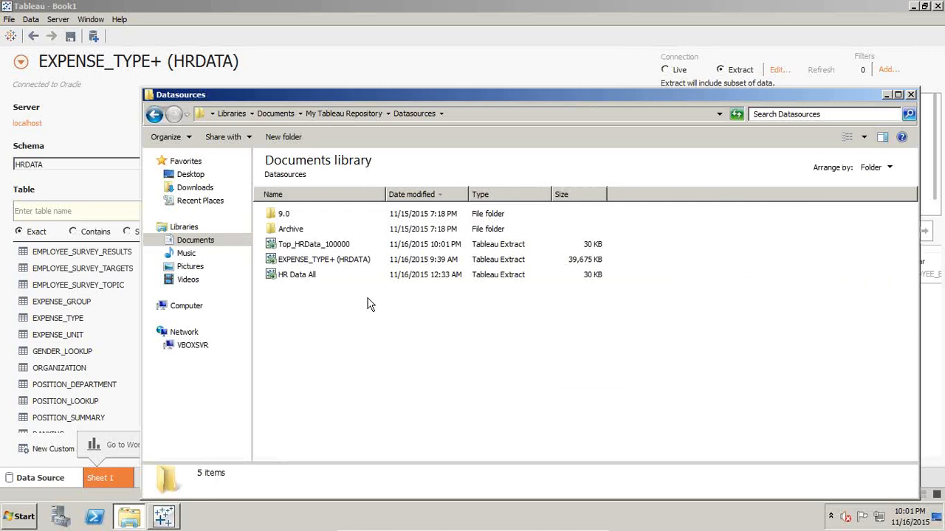
left_click(336, 245)
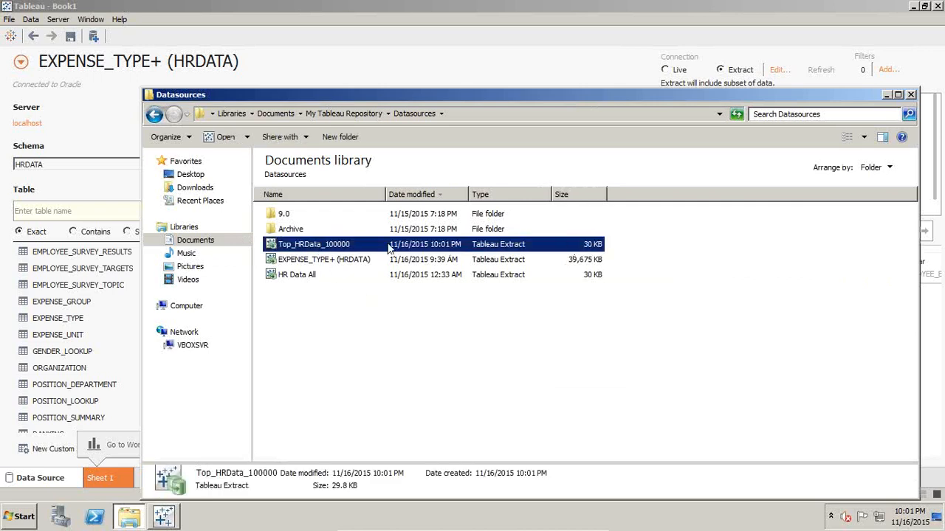
left_click_drag(347, 101, 347, 130)
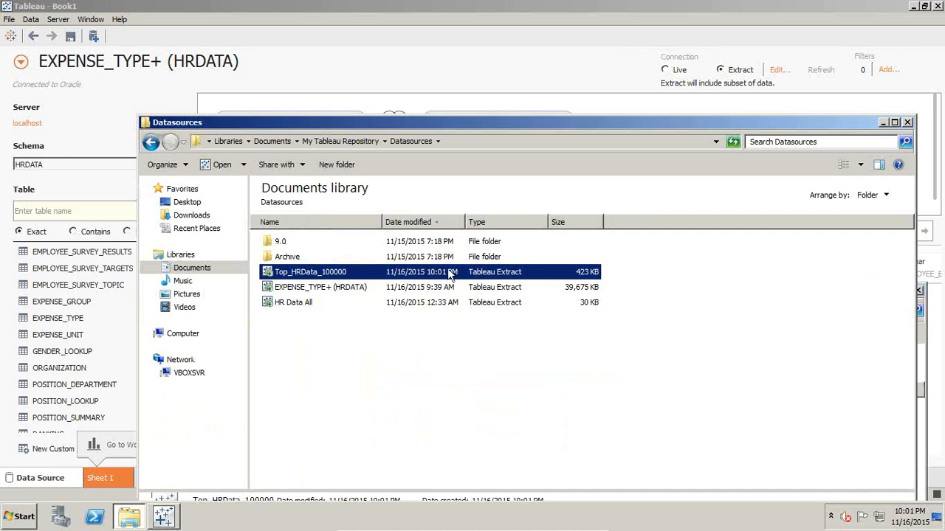
right_click(329, 289)
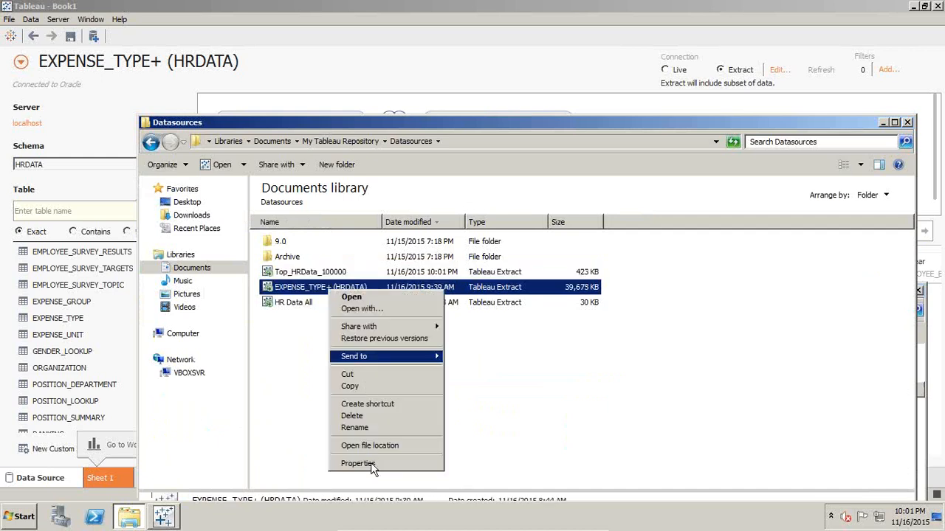
left_click(372, 465)
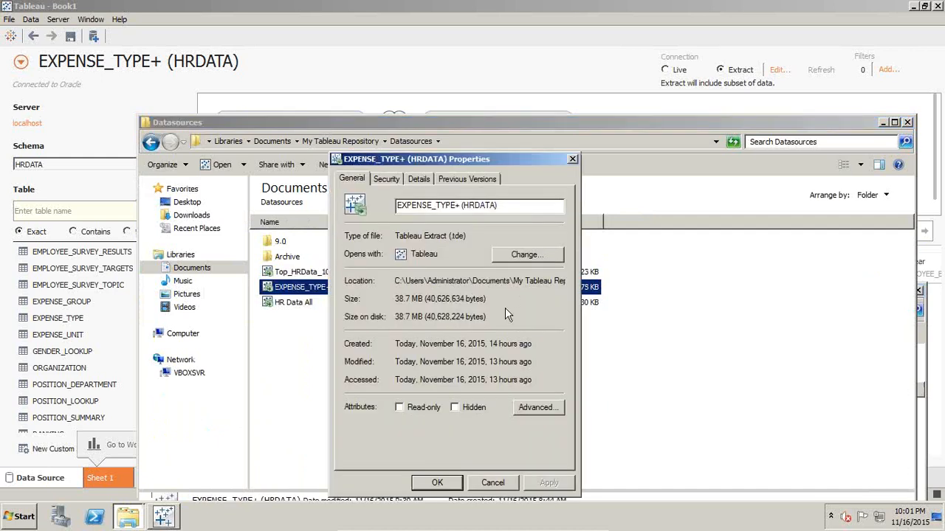
left_click(492, 484)
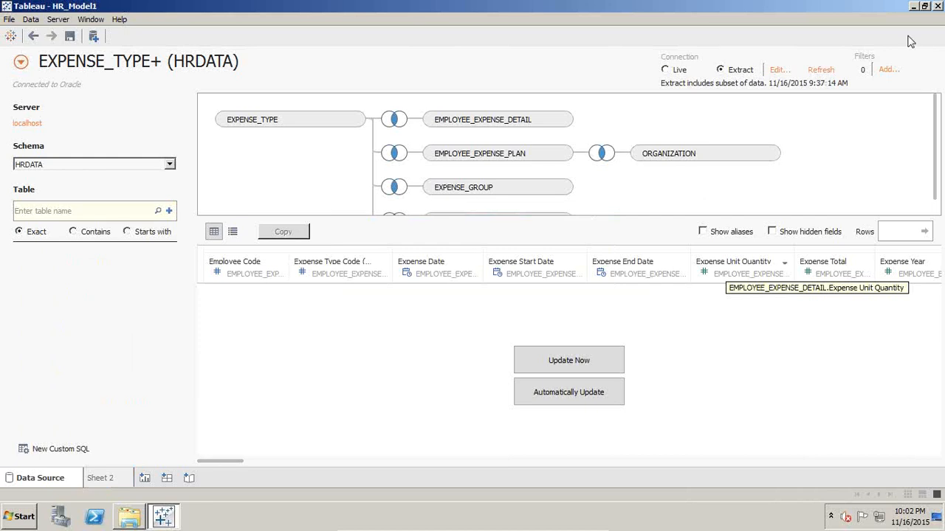
- Go to the worksheet and place Expense Group En from EXPENSE_GROUP on Rows
left_click(125, 479)
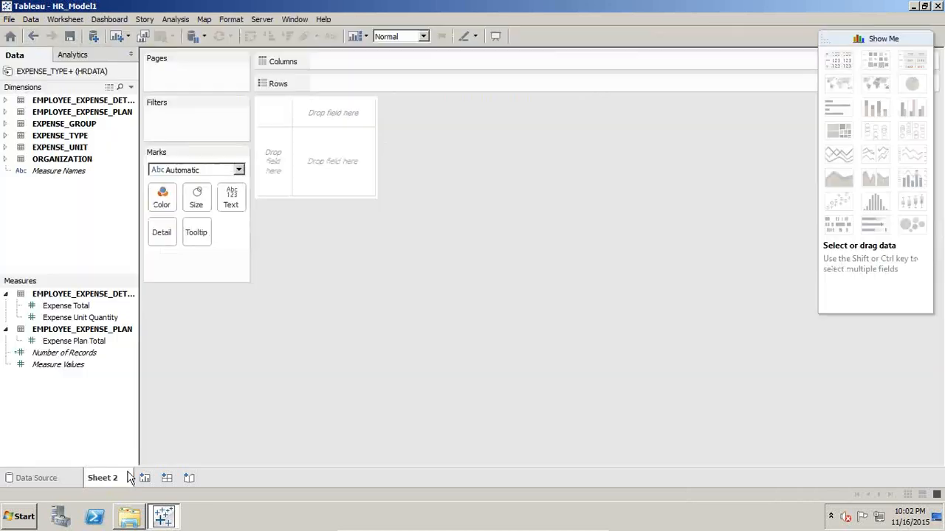
left_click(5, 124)
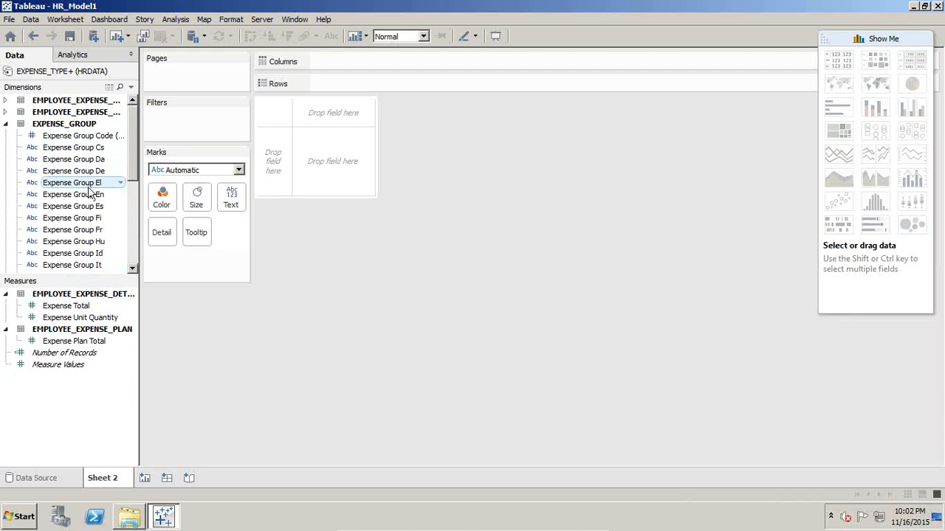
left_click_drag(87, 195, 274, 155)
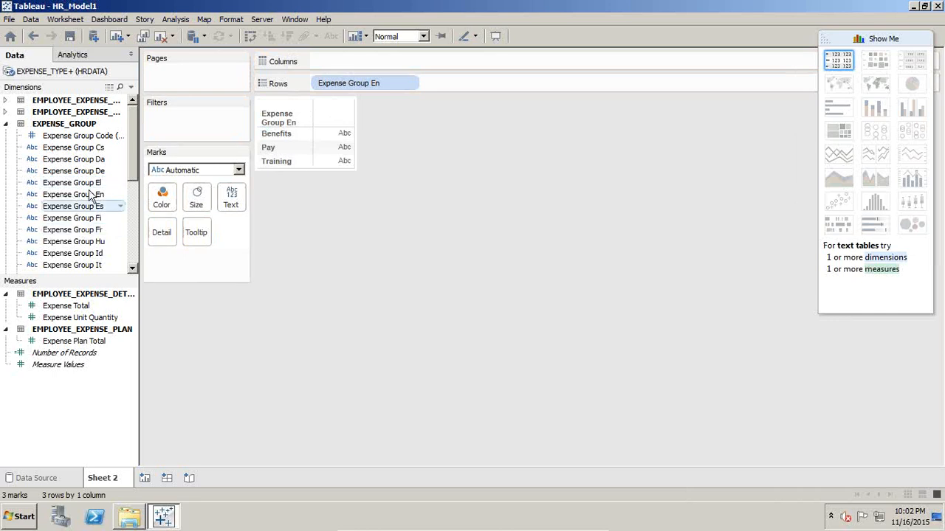
- Place Organization Name En from ORGANIZATION on Columns
left_click(5, 124)
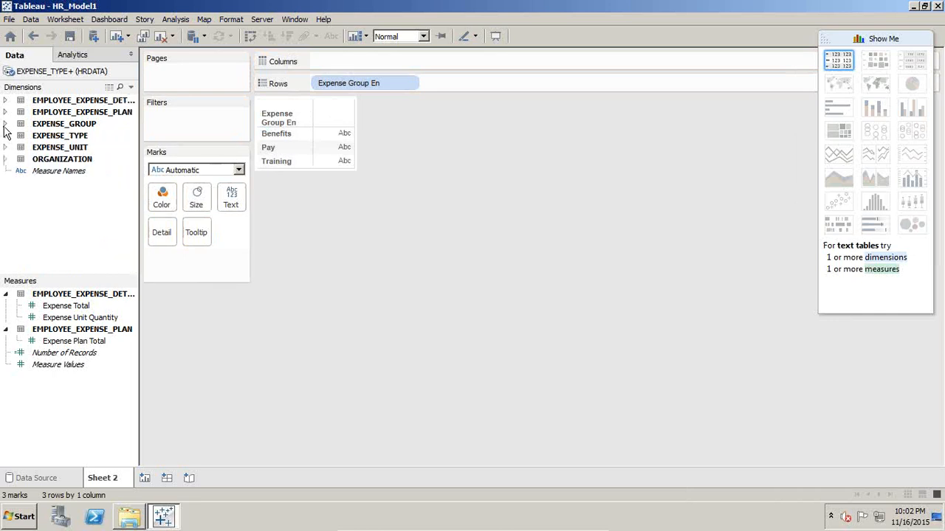
left_click(6, 160)
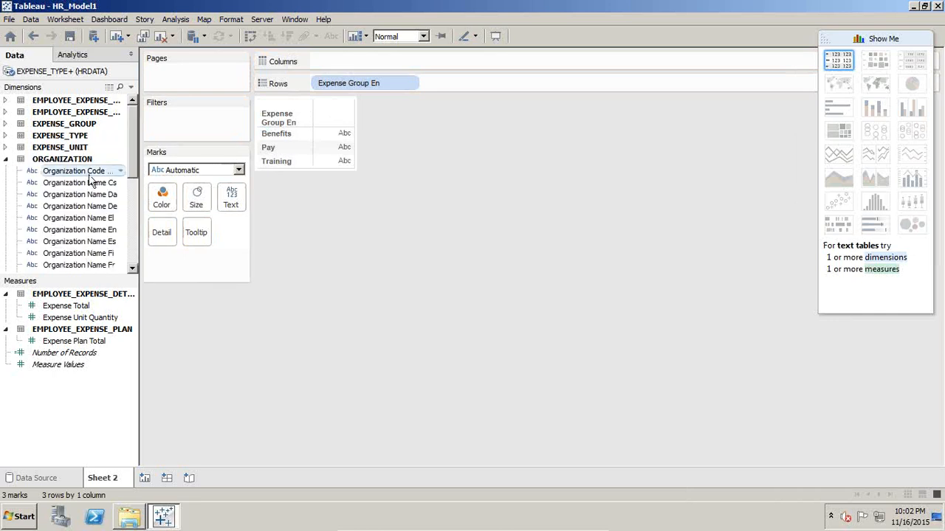
left_click_drag(90, 229, 367, 60)
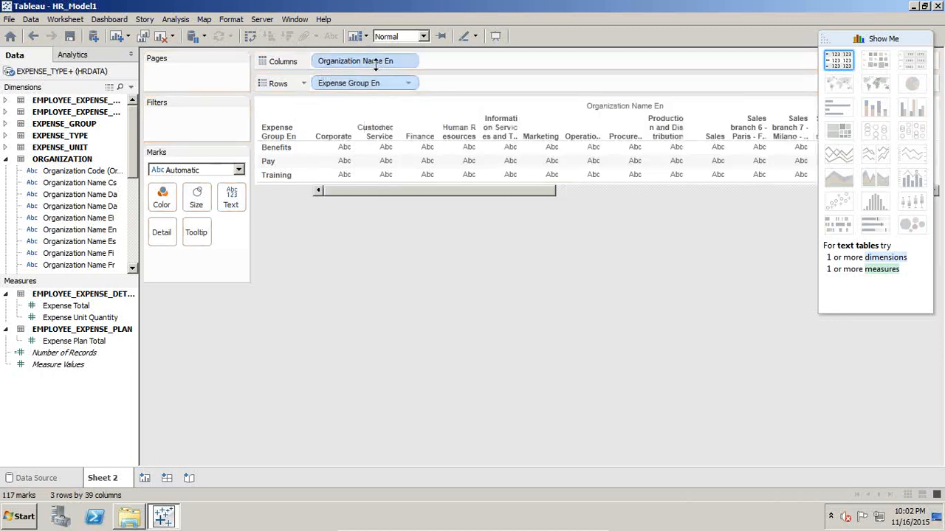
- Filter Organization Name En to Corporate, Customer Service, Finance, Human Resources, Marketing, Operations, Procurement and Sales
left_click_drag(371, 59, 304, 148)
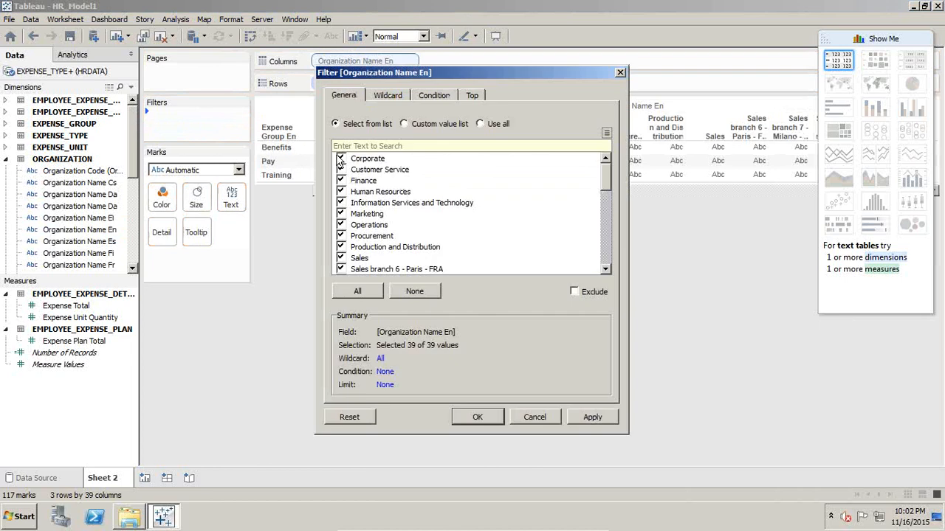
left_click(411, 291)
left_click(340, 180)
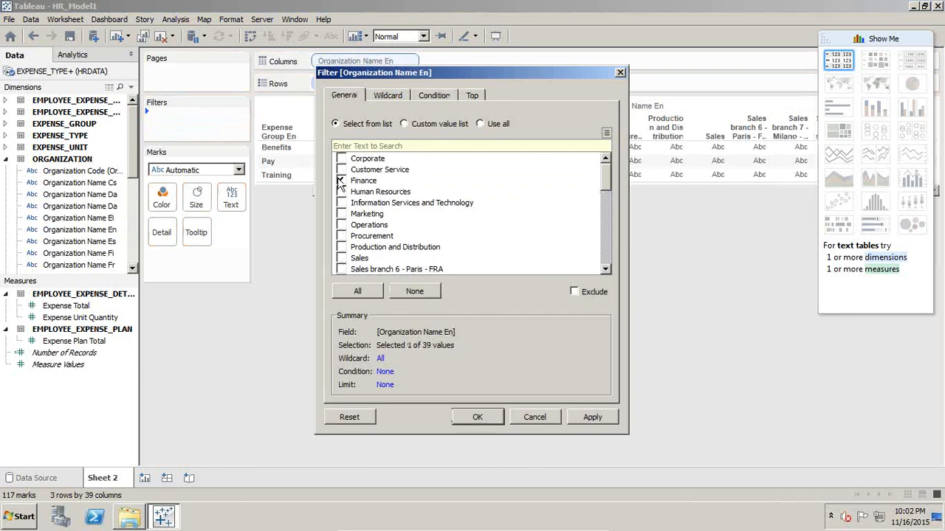
left_click(340, 169)
left_click(341, 158)
left_click(341, 214)
left_click(341, 224)
left_click(341, 236)
left_click(341, 259)
left_click_drag(603, 193, 603, 264)
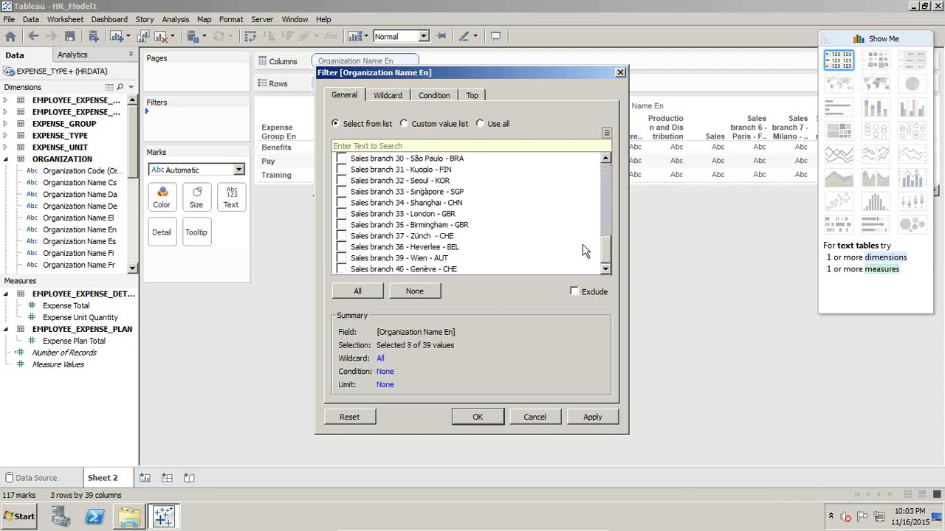
left_click_drag(605, 255, 604, 168)
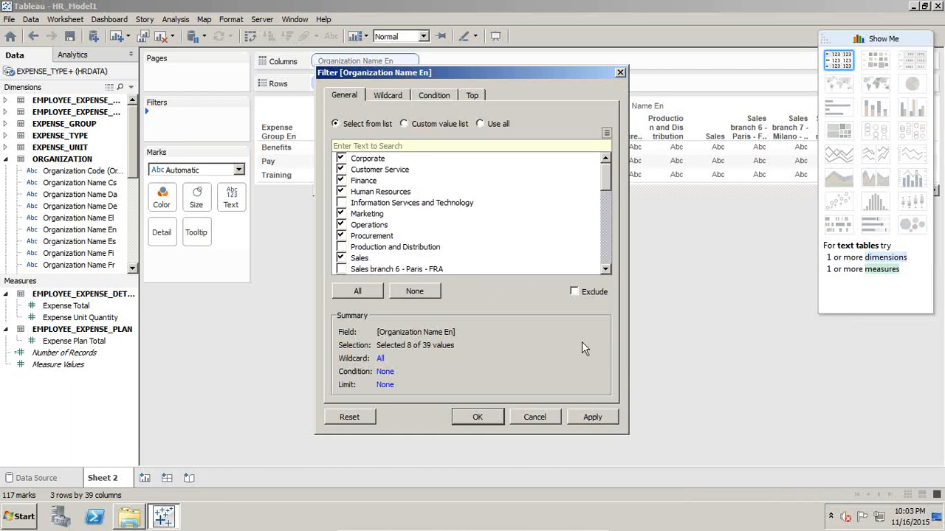
left_click(593, 417)
left_click(487, 417)
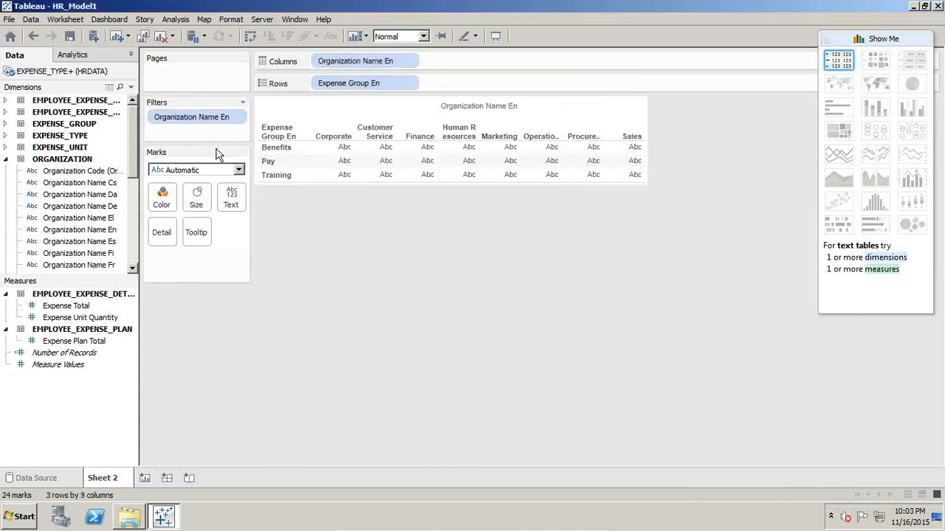
- Show the quick filter for Organization Name En and reposition the Show Me panel
left_click(238, 118)
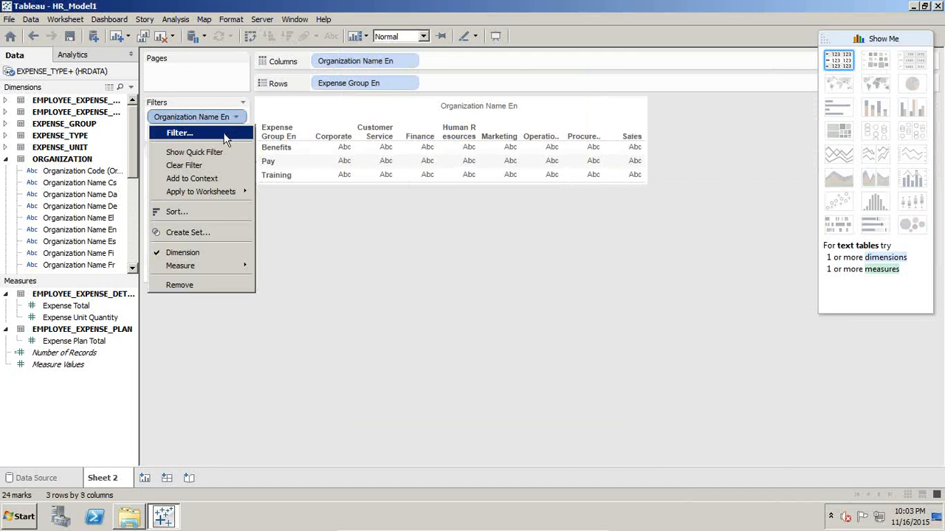
left_click(206, 151)
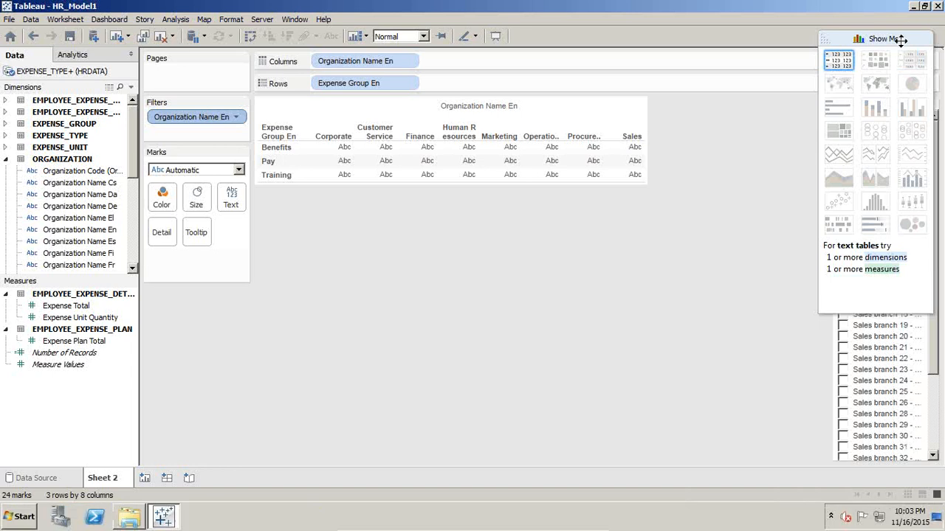
left_click_drag(897, 39, 803, 62)
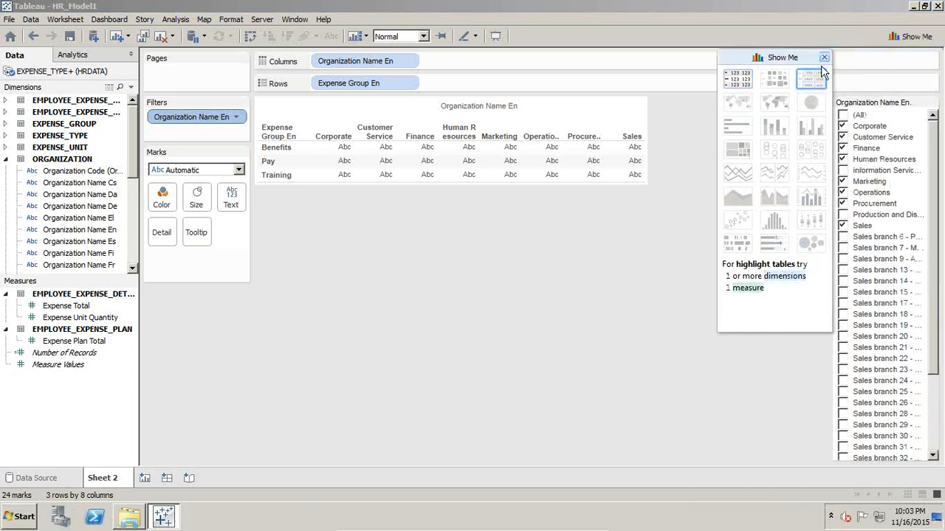
left_click_drag(782, 57, 814, 57)
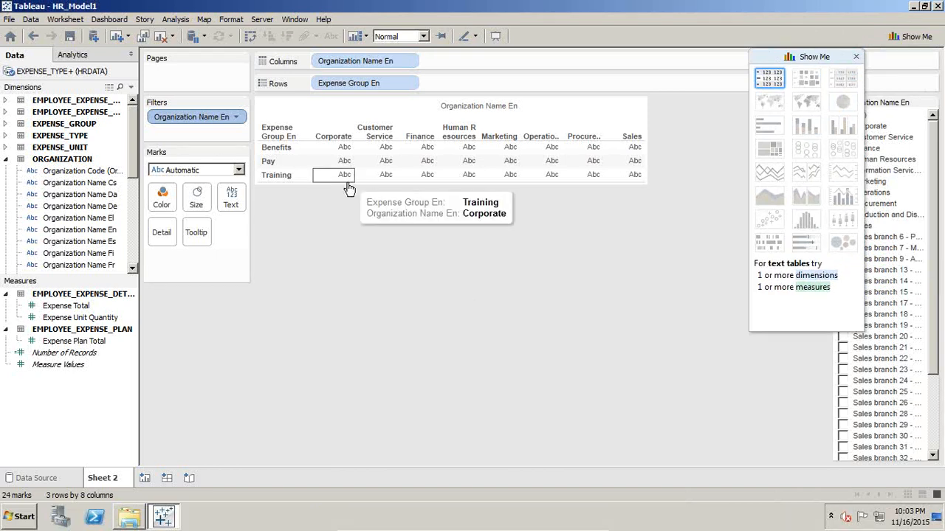
- Group the Benefits and Training expense group rows together
left_click(290, 162)
left_click(291, 147)
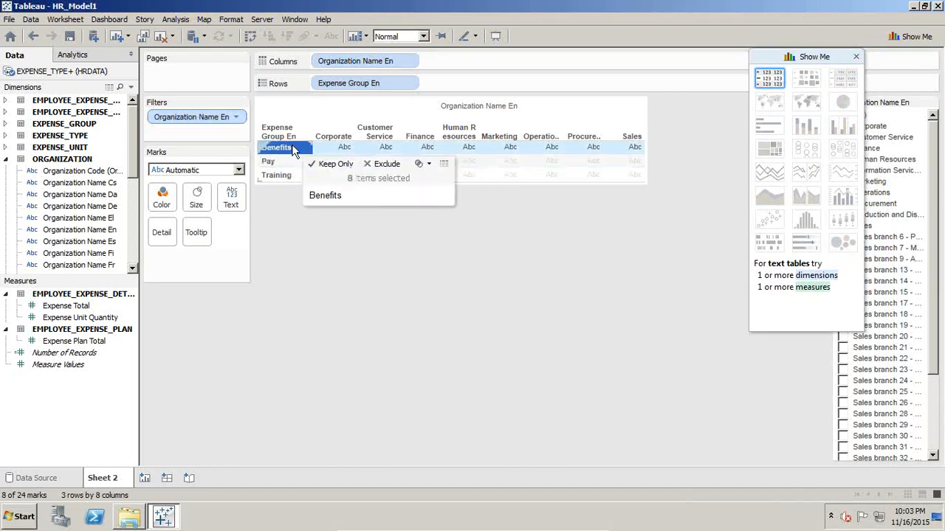
left_click(289, 177, "ctrl")
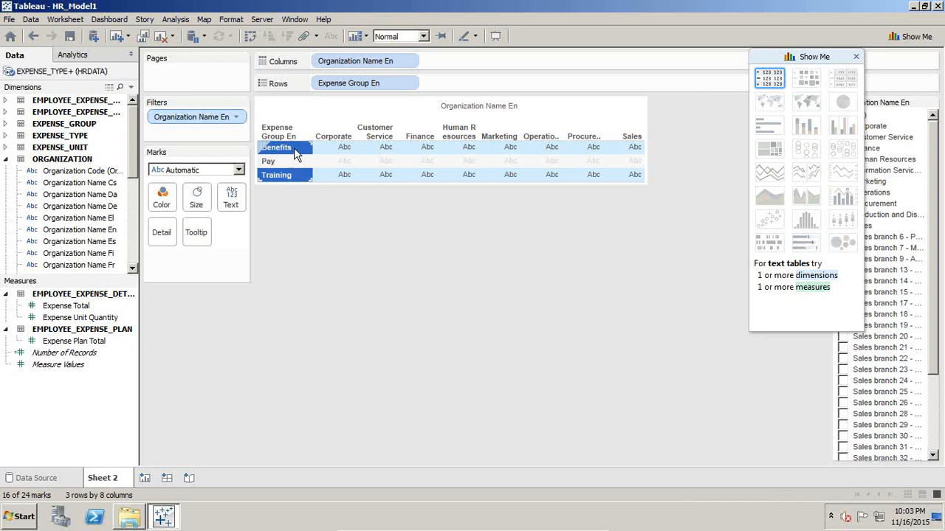
right_click(294, 147)
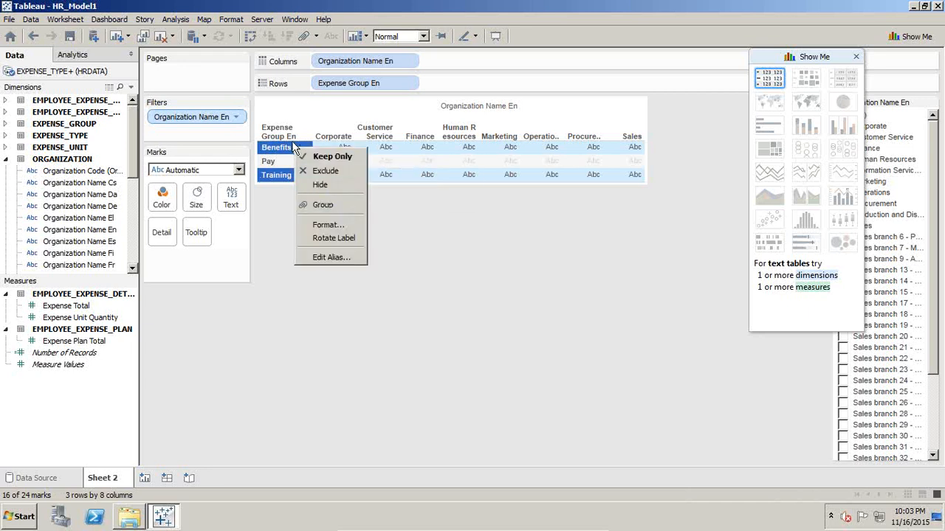
left_click(331, 205)
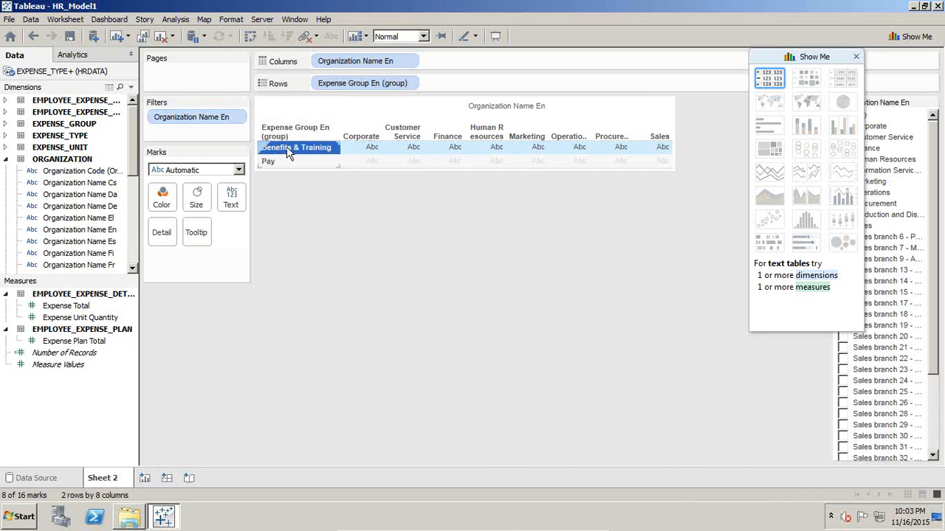
- Add the Expense Total measure to the table's text values
mouse_move(289, 151)
left_click_drag(68, 310, 395, 172)
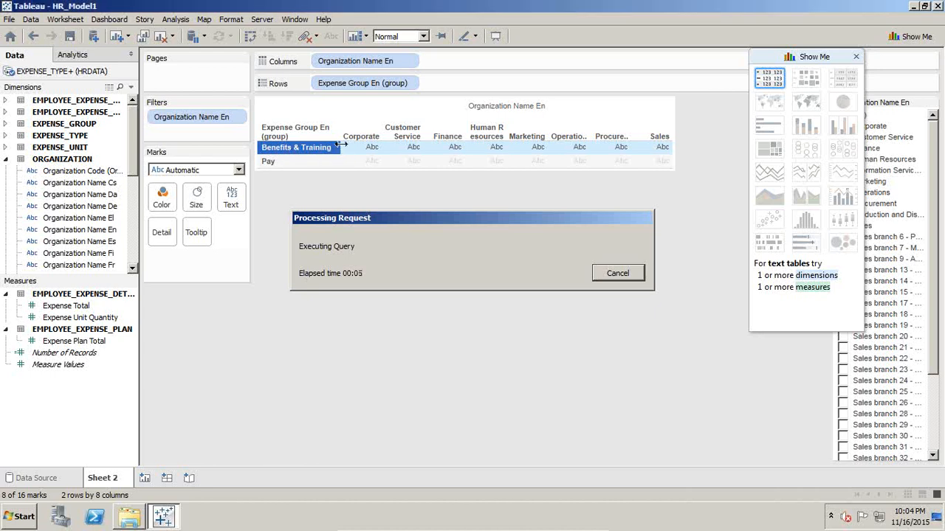
- Rename the Benefits & Training expense group as Indirect Exp
right_click(312, 153)
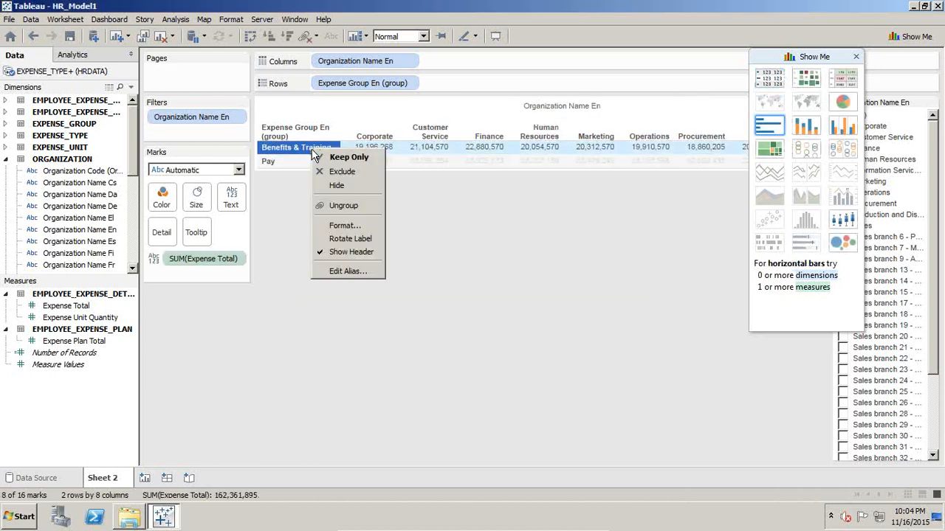
left_click(341, 271)
type("Indirect Exp")
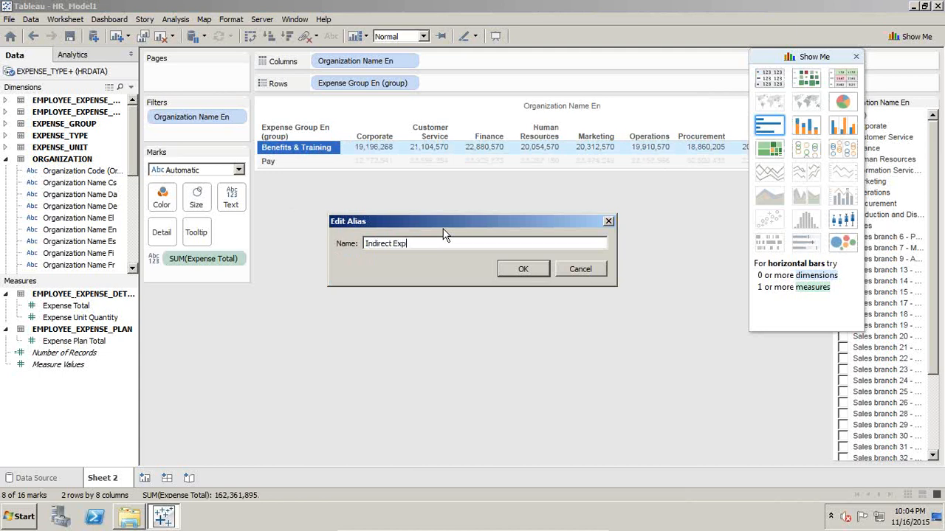
key("Return")
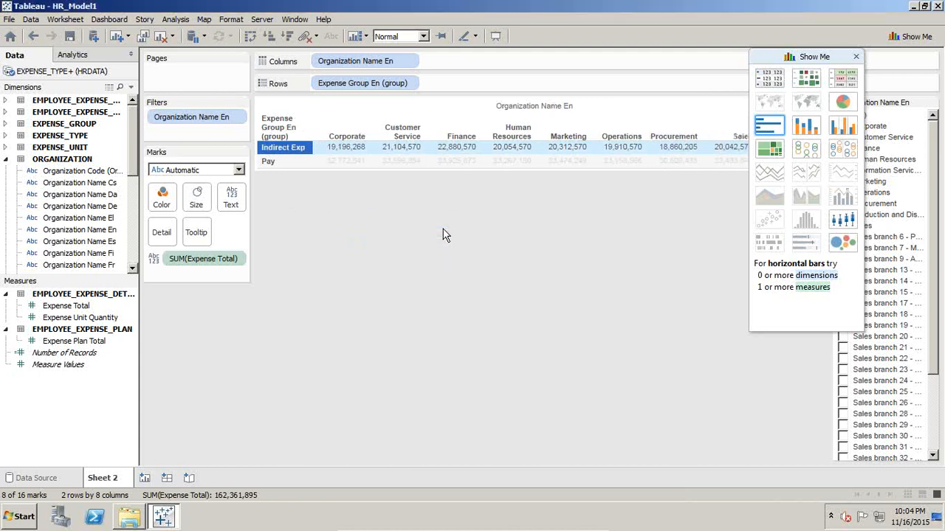
- Rename the Pay expense group as Direct Exp
left_click(284, 164)
right_click(284, 164)
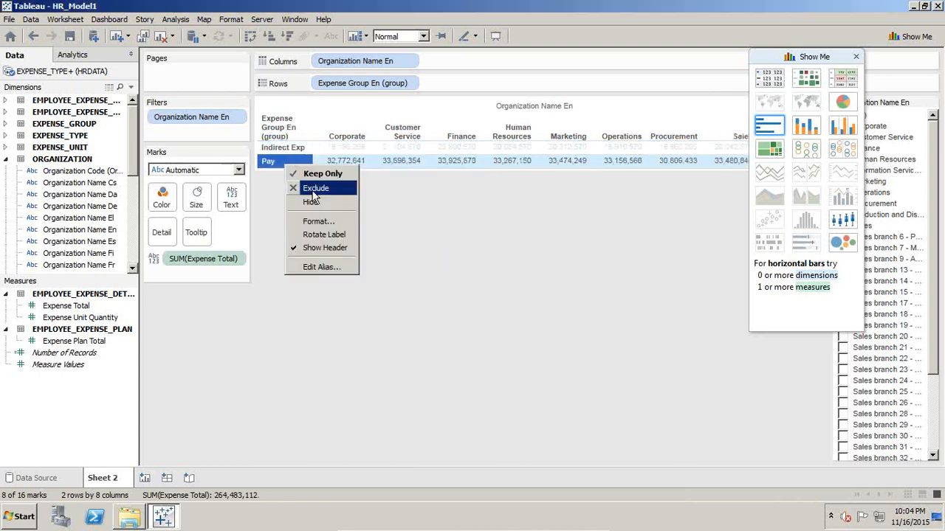
left_click(321, 267)
type("Direct")
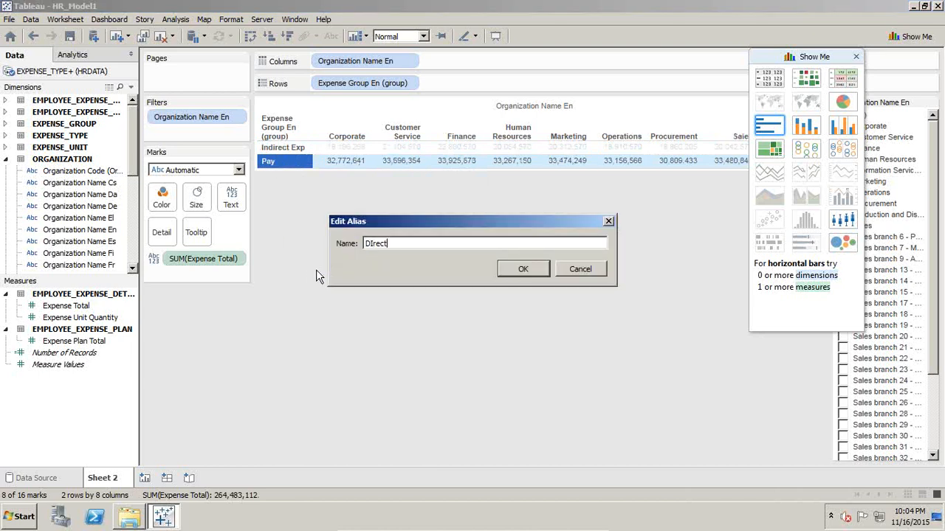
key("BackSpace")
key("BackSpace")
key("BackSpace")
key("BackSpace")
key("BackSpace")
type("irect Exp")
key("Return")
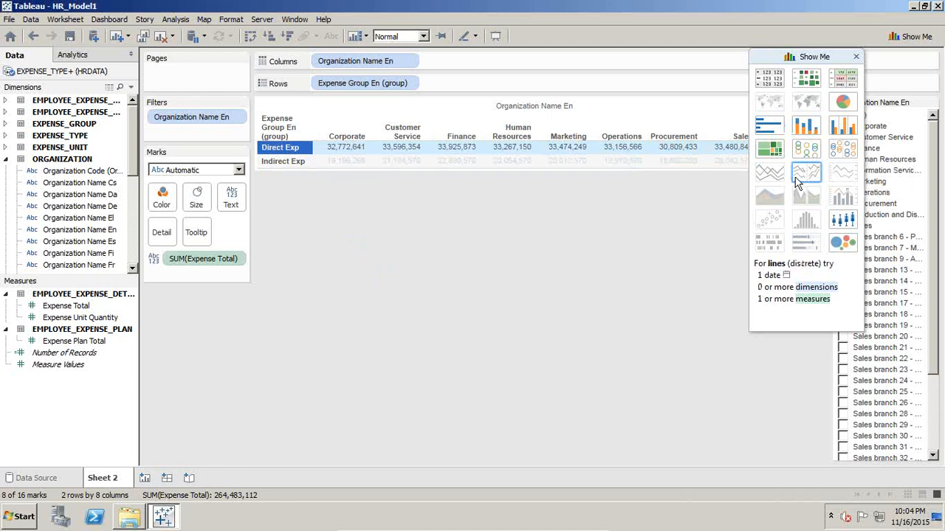
- Switch the table to a stacked bar chart and label the bars with Expense Total
left_click(810, 131)
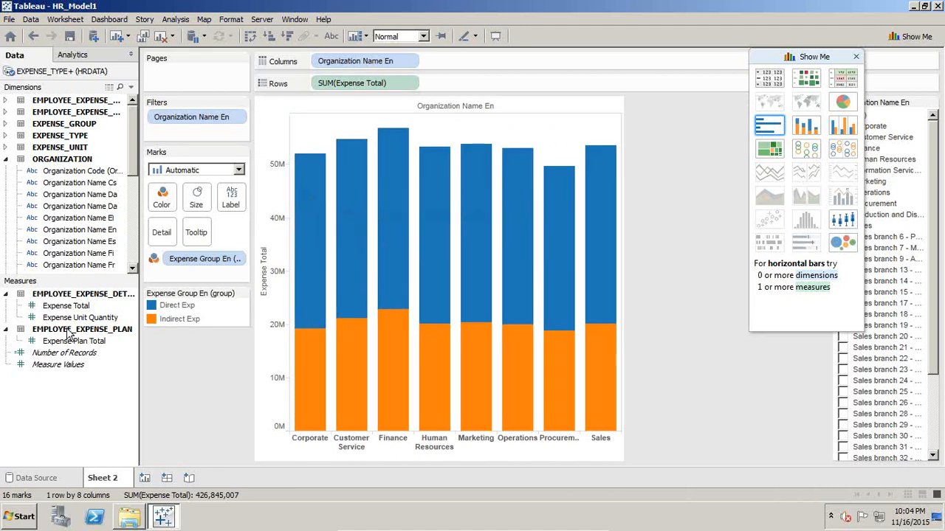
left_click_drag(80, 313, 238, 208)
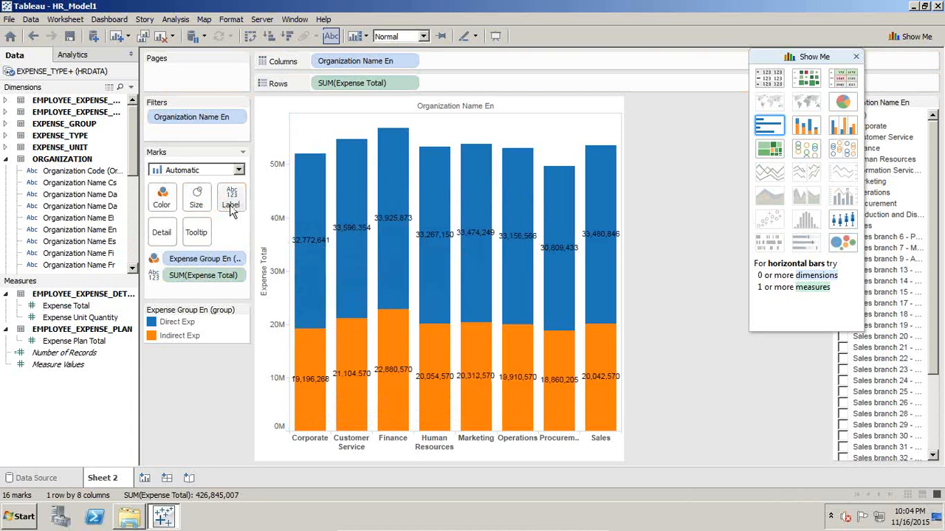
- Format the Expense Total numbers as custom currency with 2 decimals, $ prefix and Thousands (K) units
left_click(301, 242)
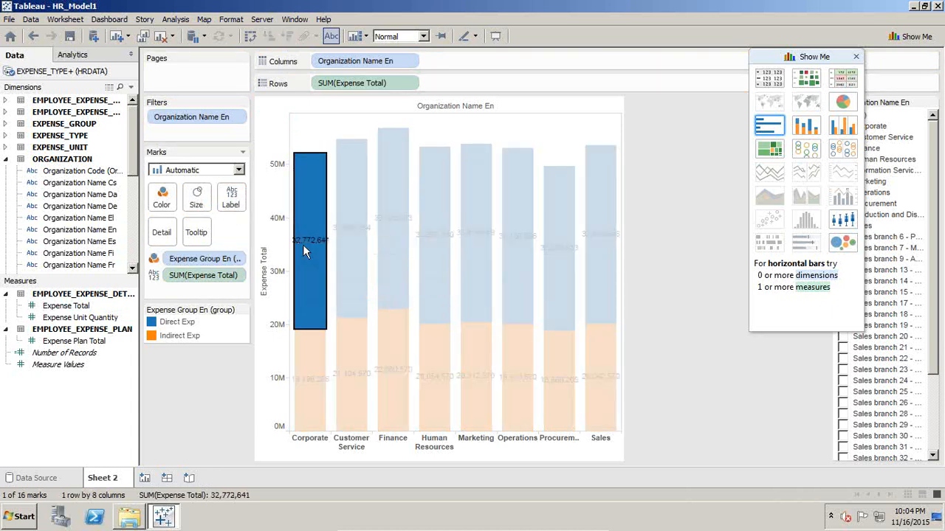
left_click(223, 275)
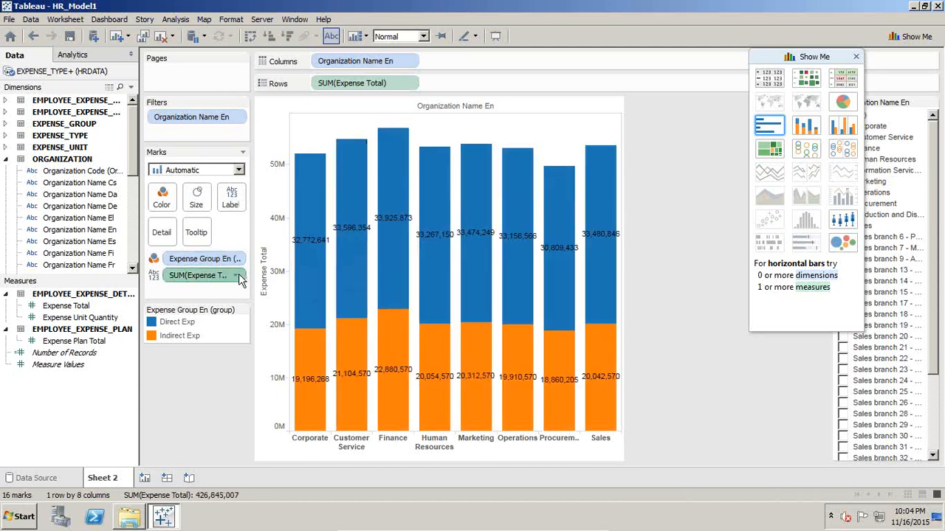
left_click(237, 276)
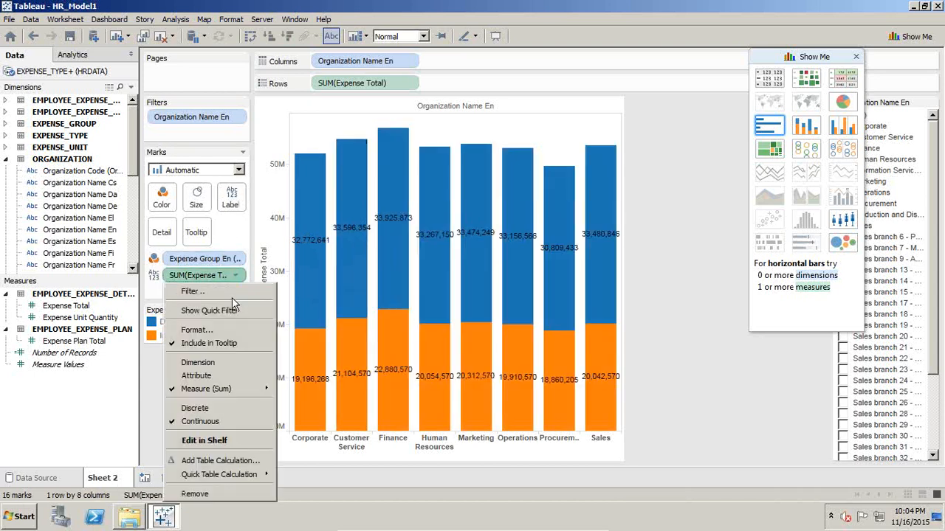
left_click(227, 330)
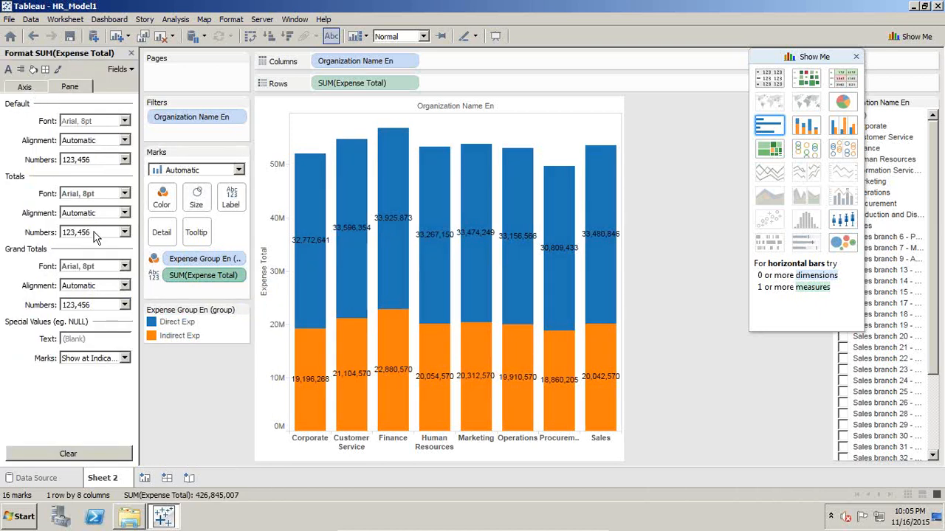
left_click(112, 161)
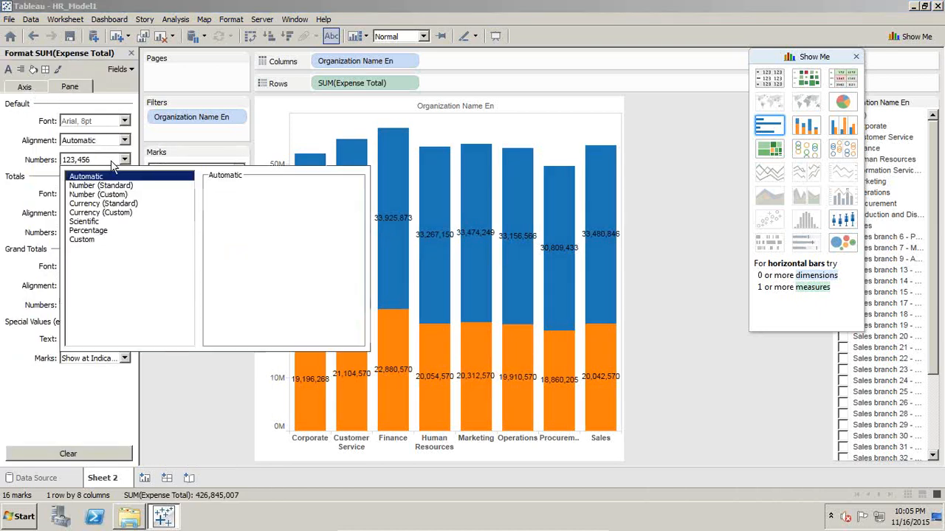
left_click(107, 204)
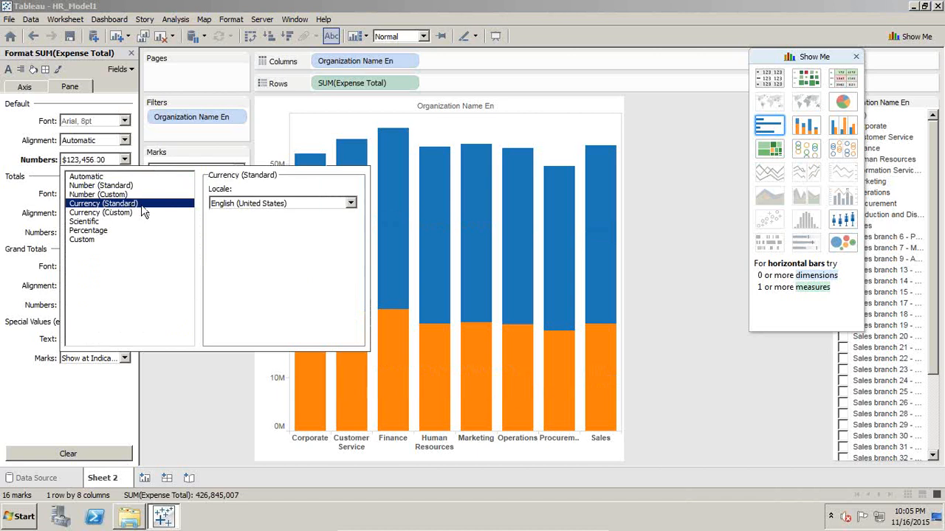
left_click(238, 205)
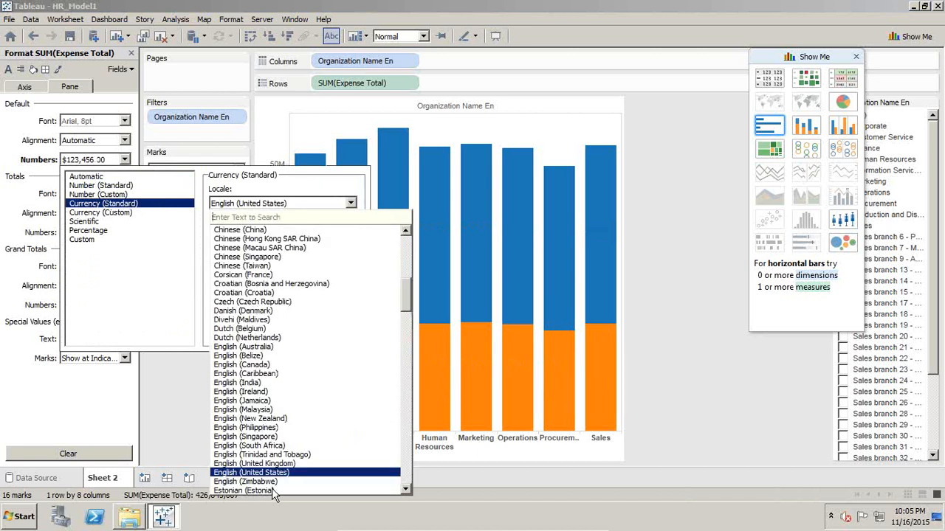
left_click(135, 223)
left_click(135, 214)
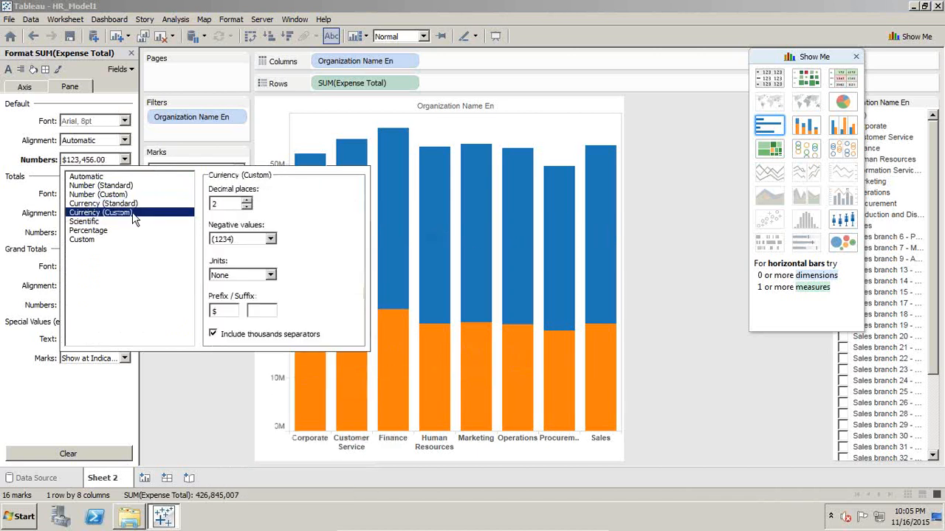
left_click(270, 239)
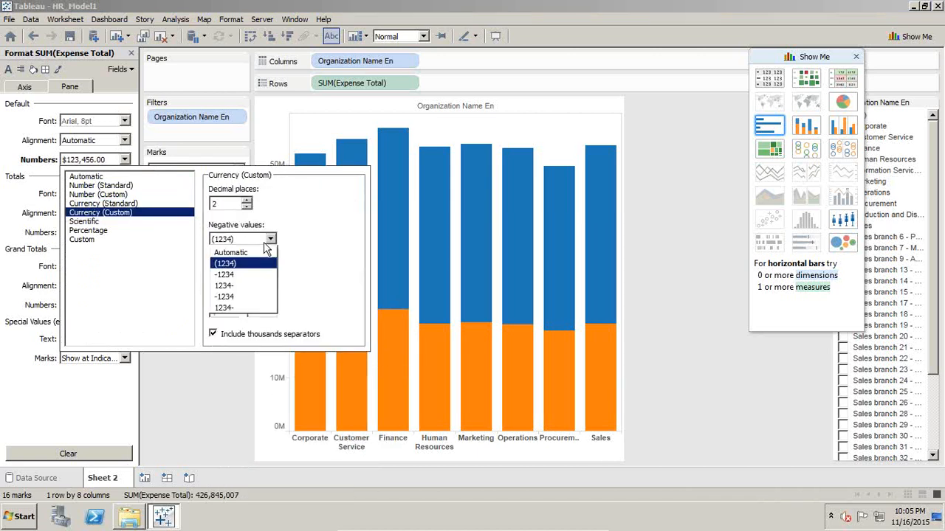
left_click(267, 264)
left_click(228, 311)
left_click(251, 276)
left_click(258, 274)
left_click(258, 275)
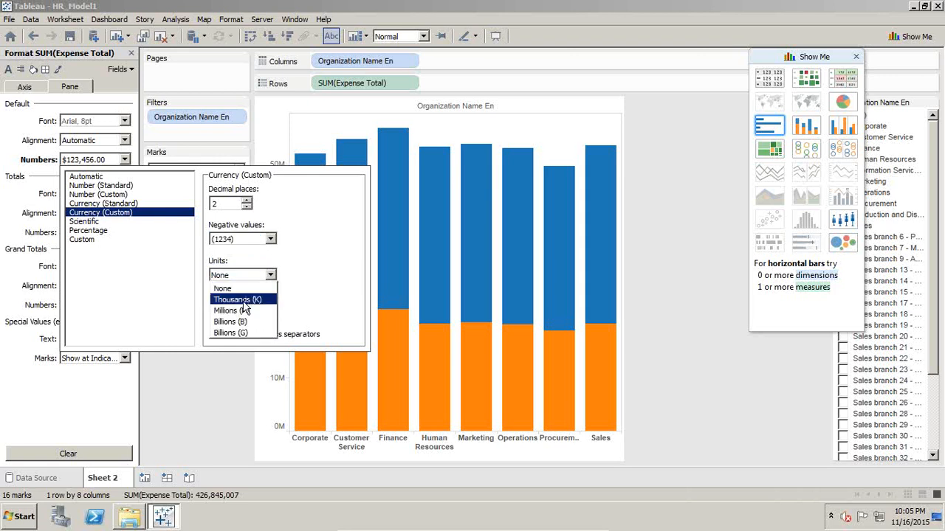
left_click(238, 300)
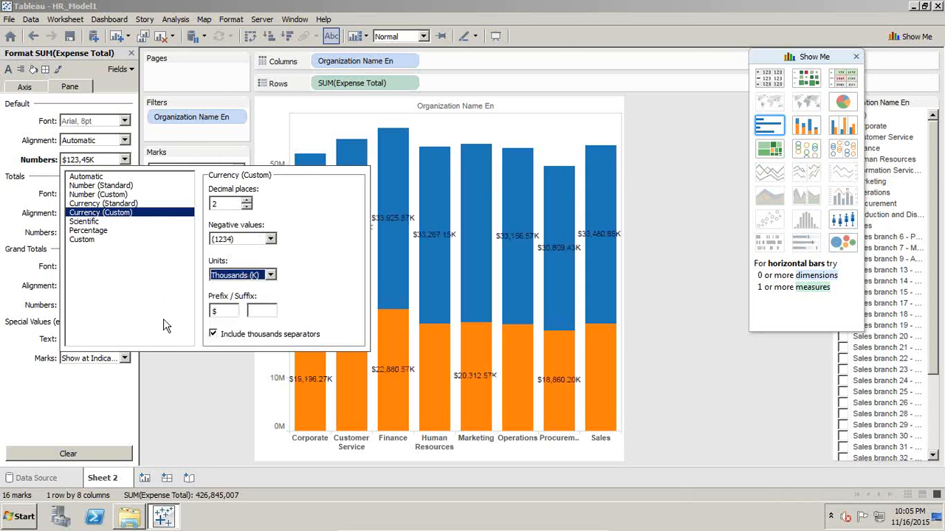
left_click(86, 151)
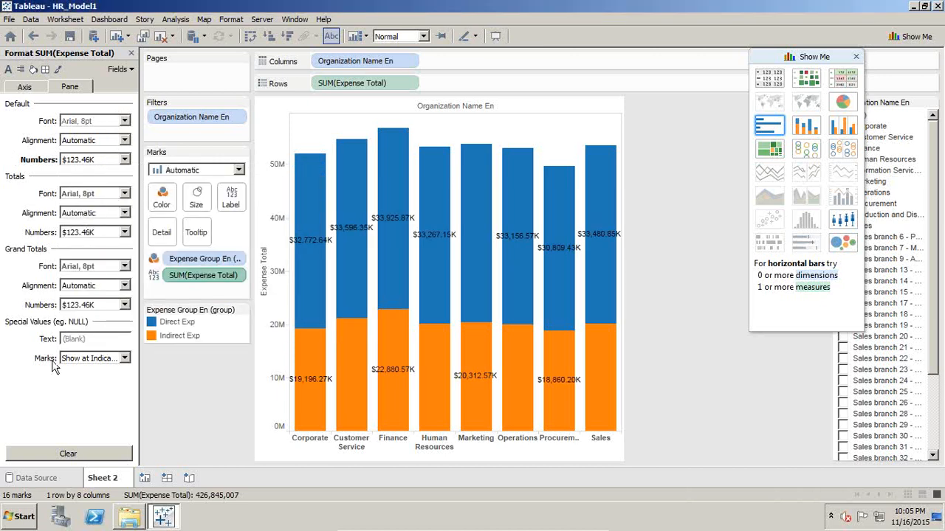
left_click(130, 56)
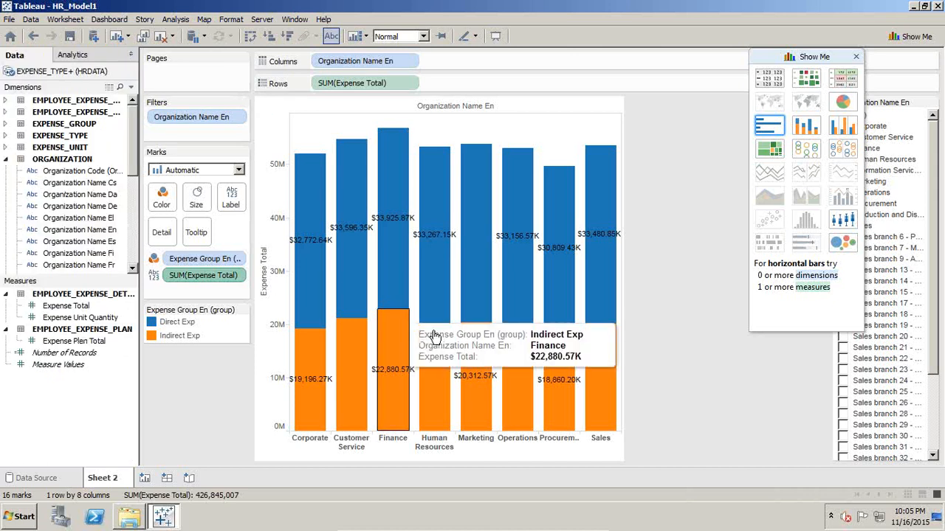
- Add Expense Unit Quantity to the chart as a second axis
mouse_move(334, 203)
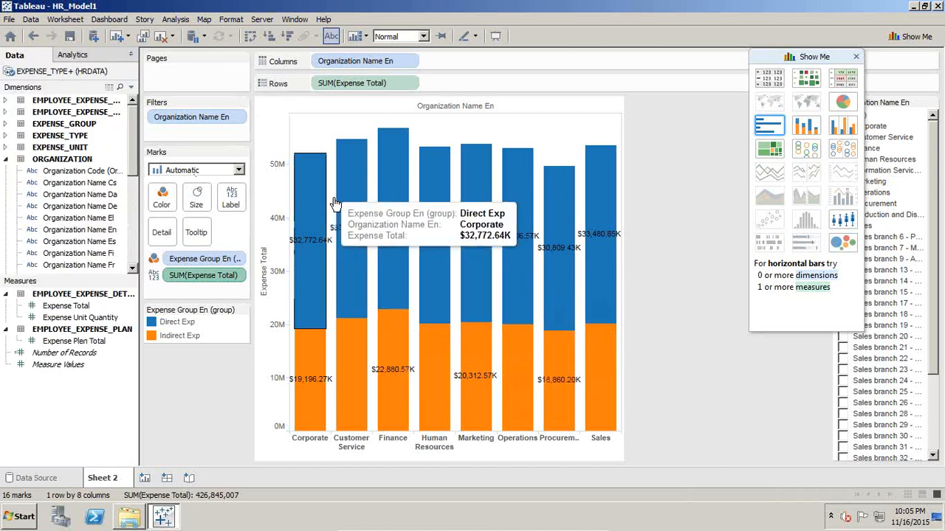
mouse_move(317, 345)
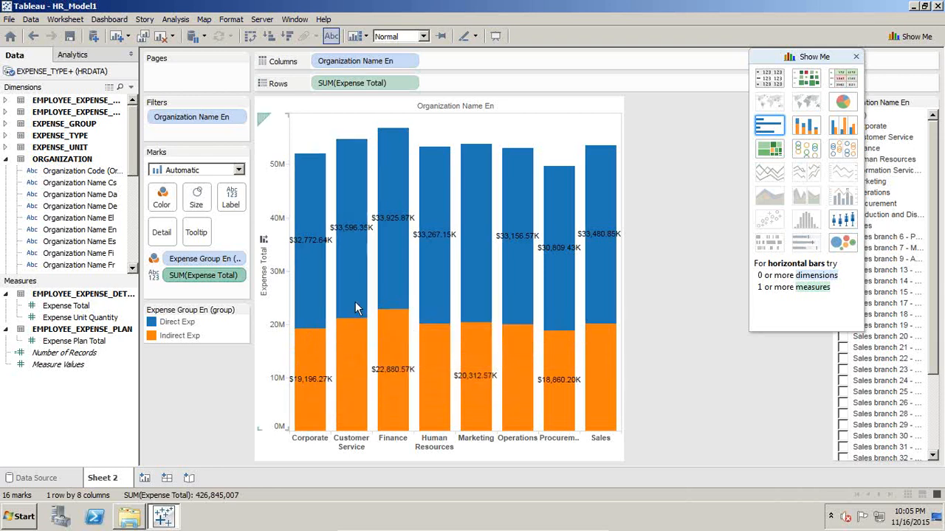
mouse_move(295, 285)
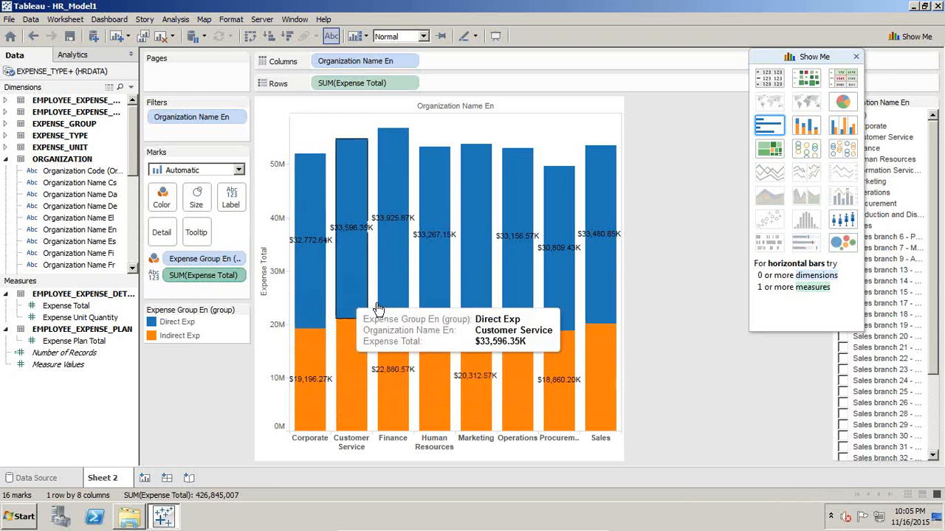
mouse_move(397, 281)
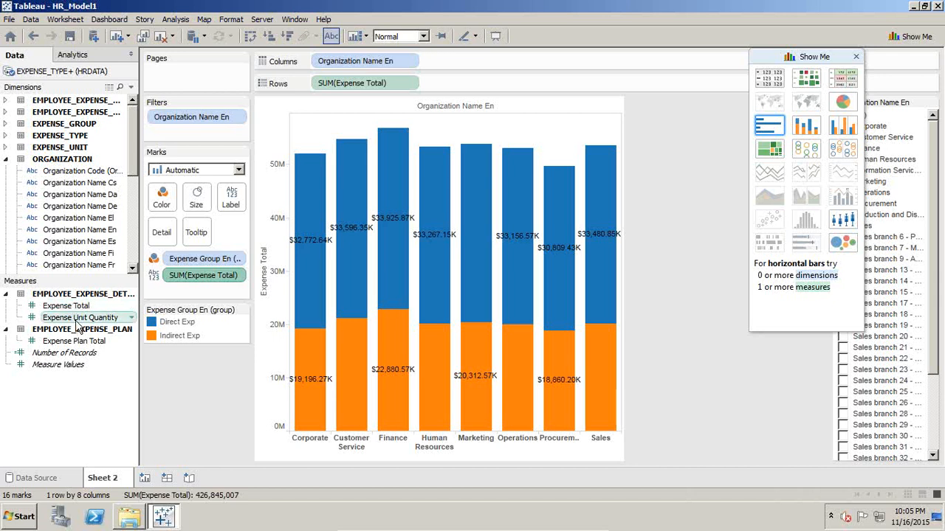
left_click_drag(77, 325, 618, 265)
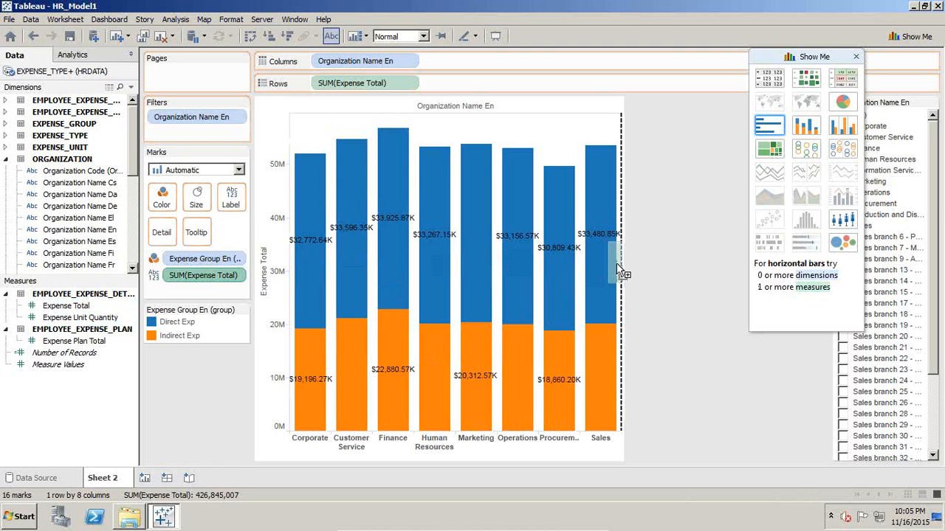
left_click_drag(618, 270, 617, 264)
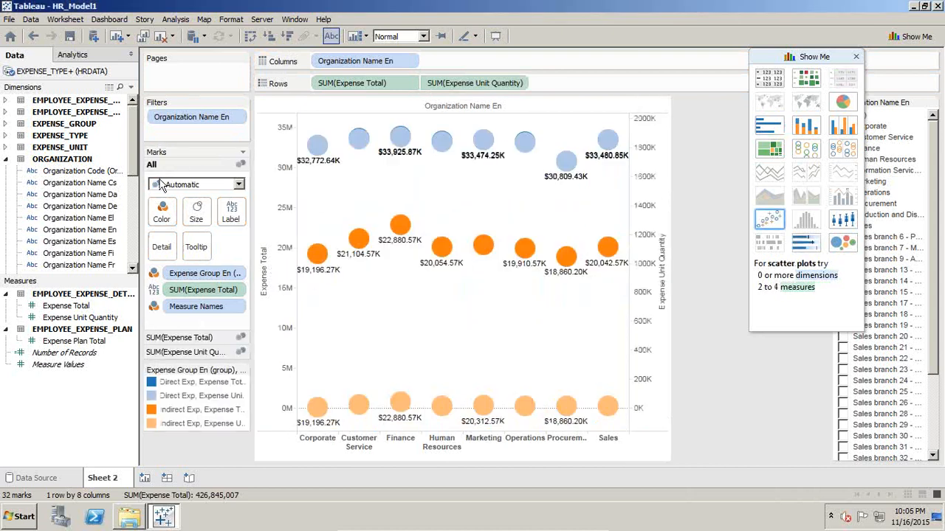
- Set all marks to Bar, and the Expense Unit Quantity marks to Line
left_click(214, 186)
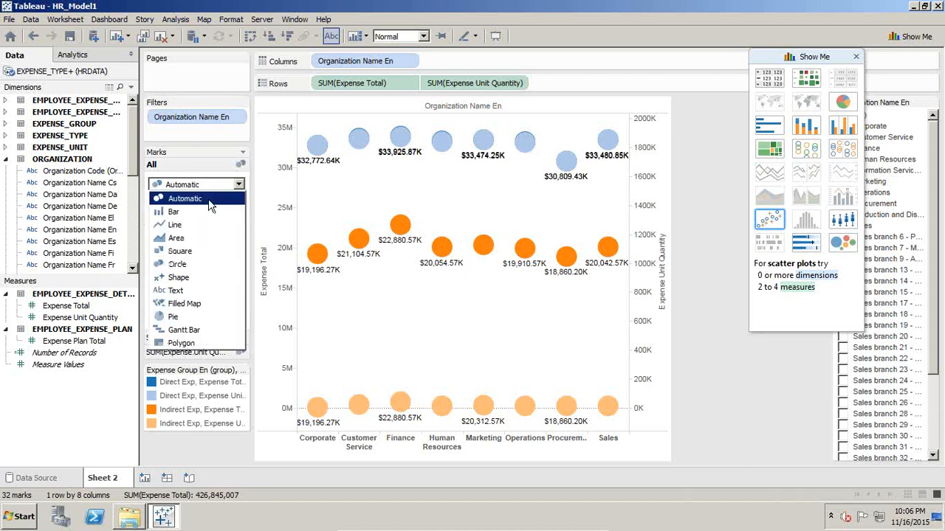
left_click(203, 213)
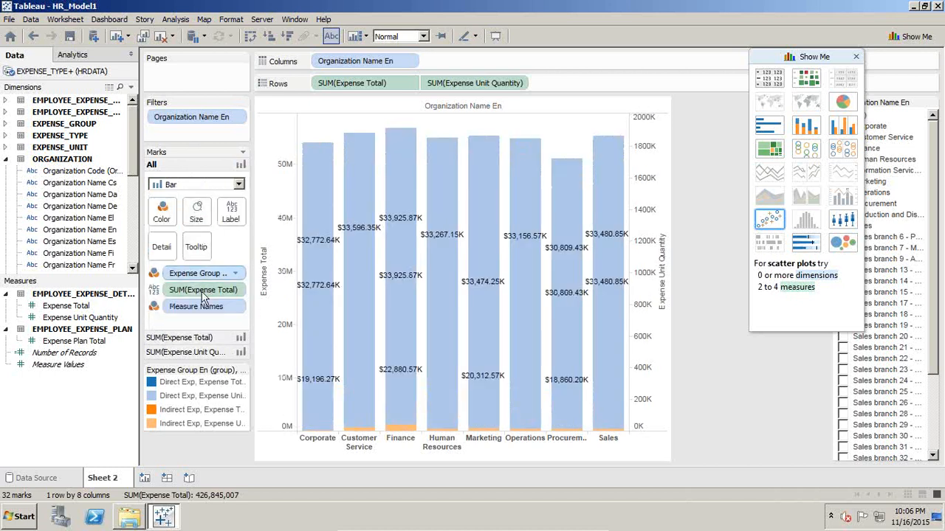
left_click(199, 353)
left_click(214, 214)
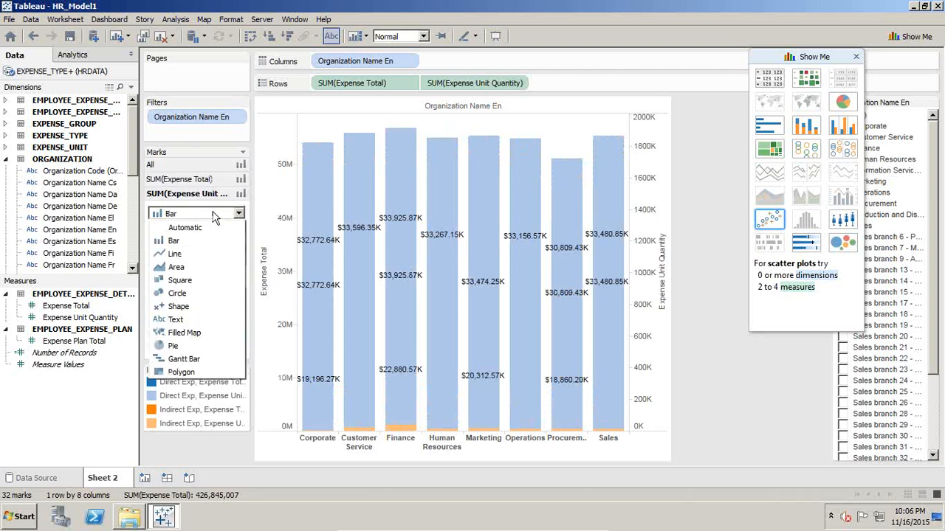
left_click(190, 254)
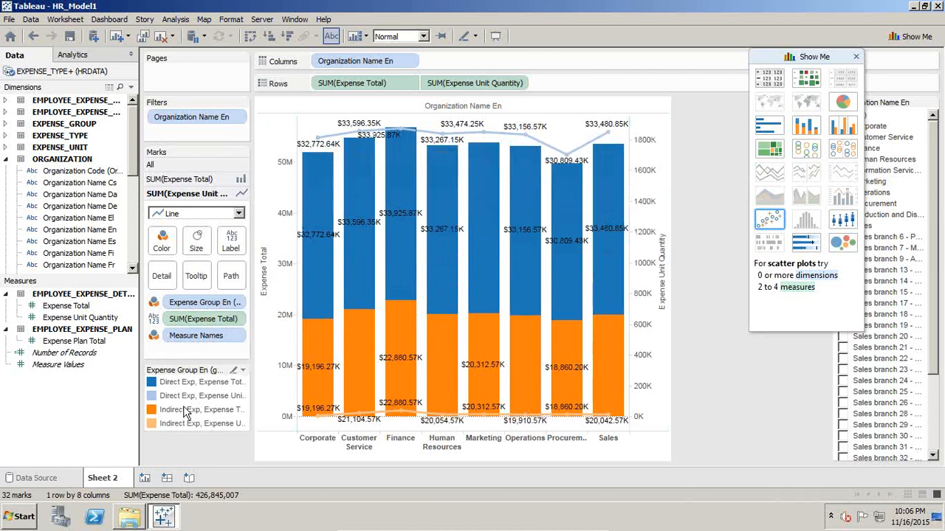
- Widen the cards panel so the colour legend's labels show in full
double_click(252, 402)
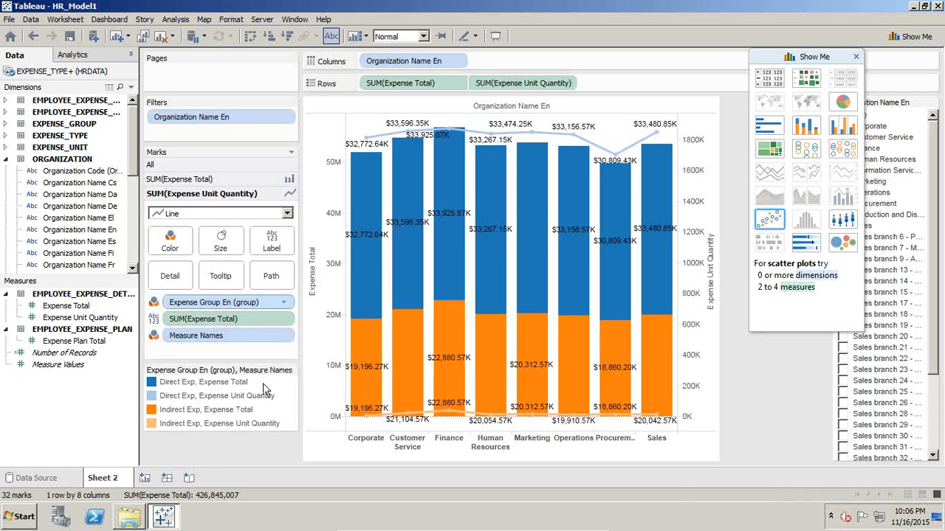
mouse_move(407, 194)
mouse_move(599, 254)
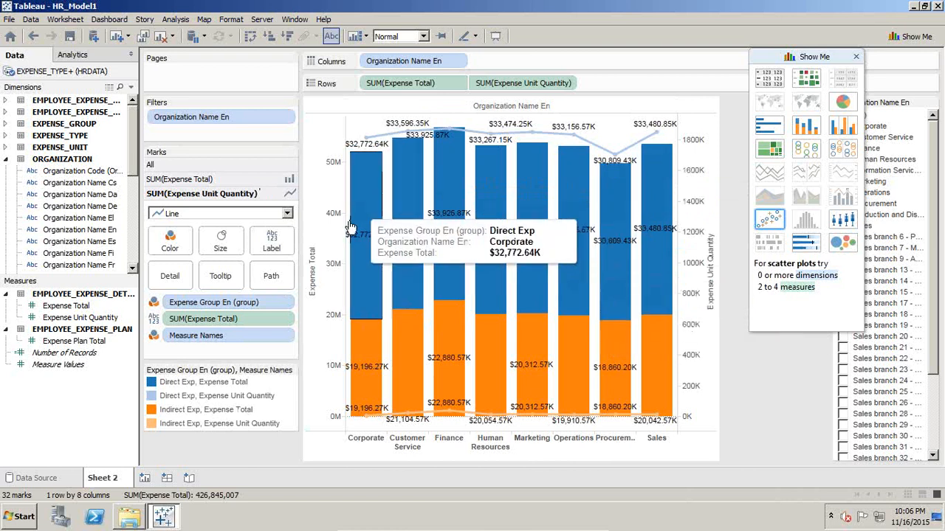
mouse_move(501, 206)
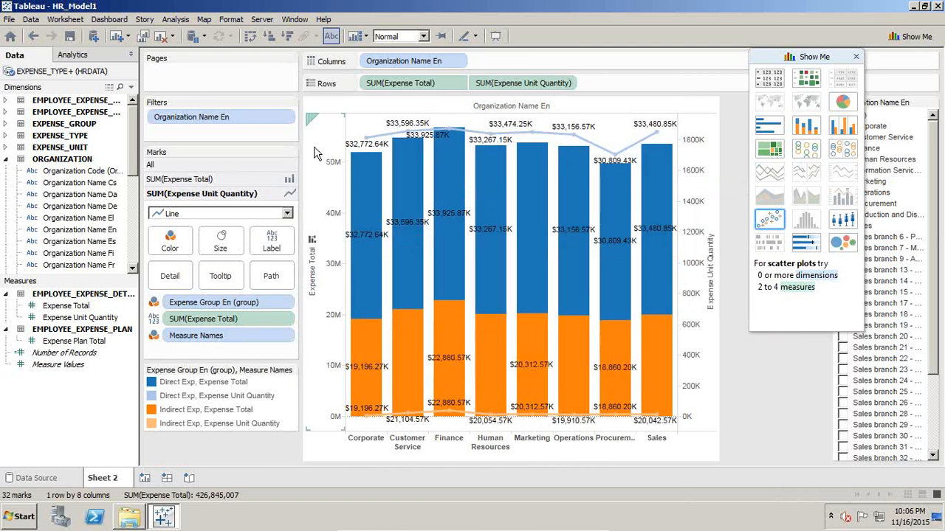
mouse_move(473, 355)
mouse_move(426, 214)
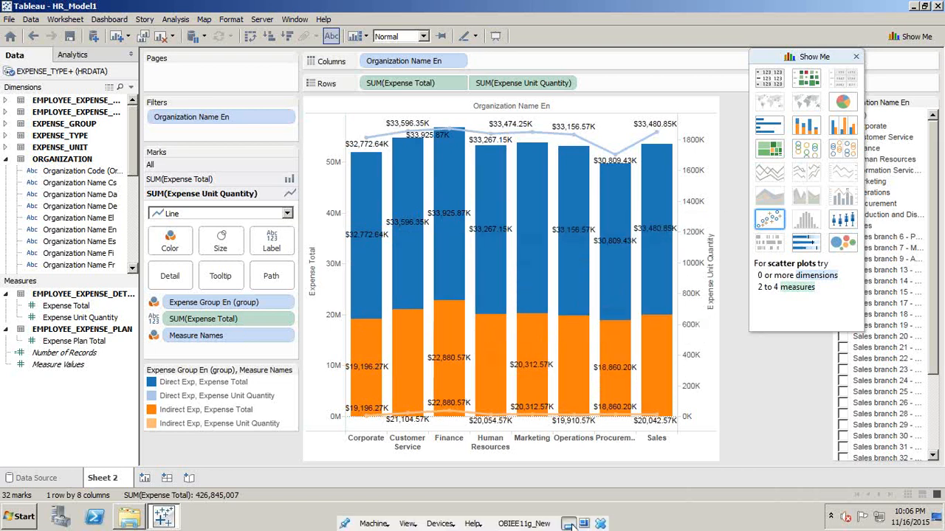
- Switch to the PowerPoint presentation and select its last slide
left_click(568, 524)
left_click(108, 431)
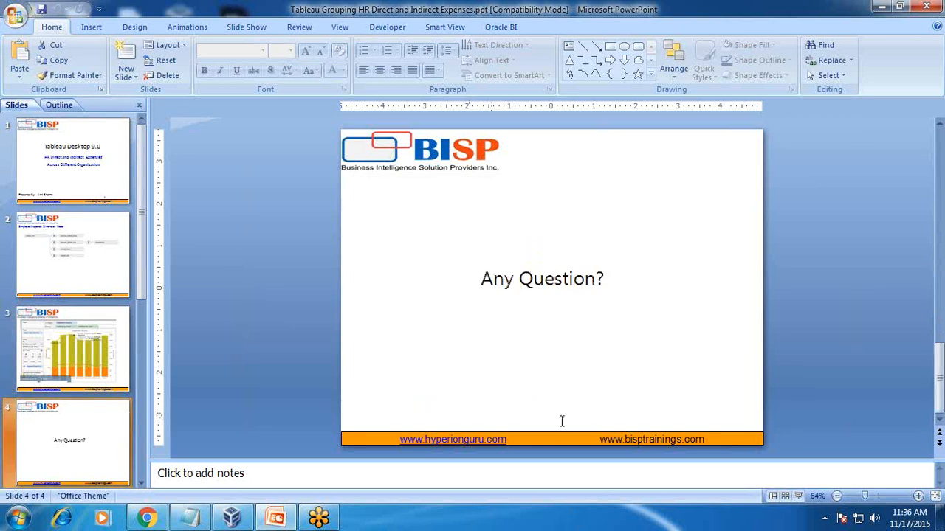